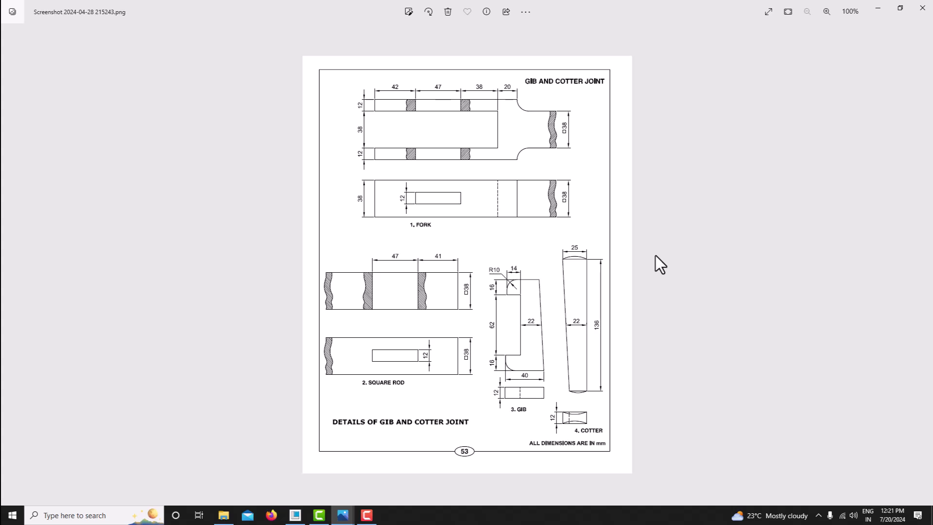
Show the orthographic views drawing in a narrow window beside Creo Parametric, with Creo filling the remaining width.
key("Right")
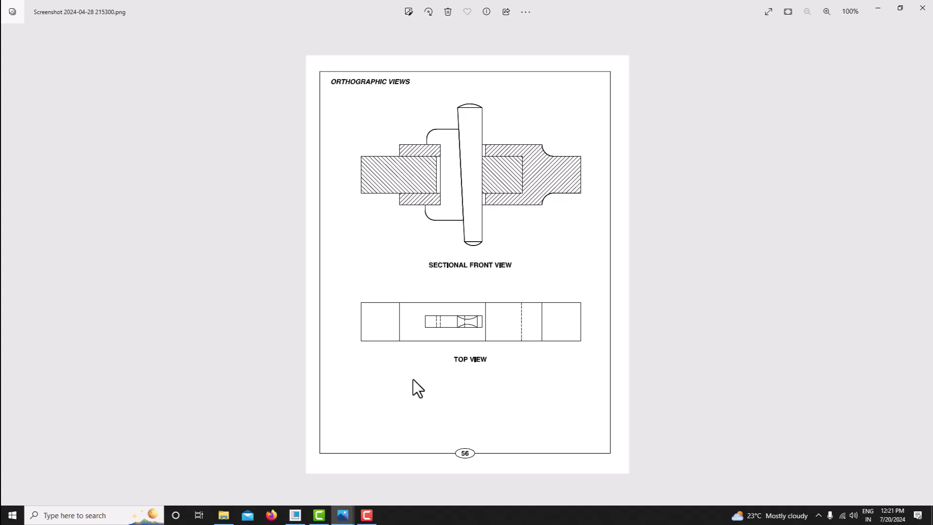
left_click(295, 515)
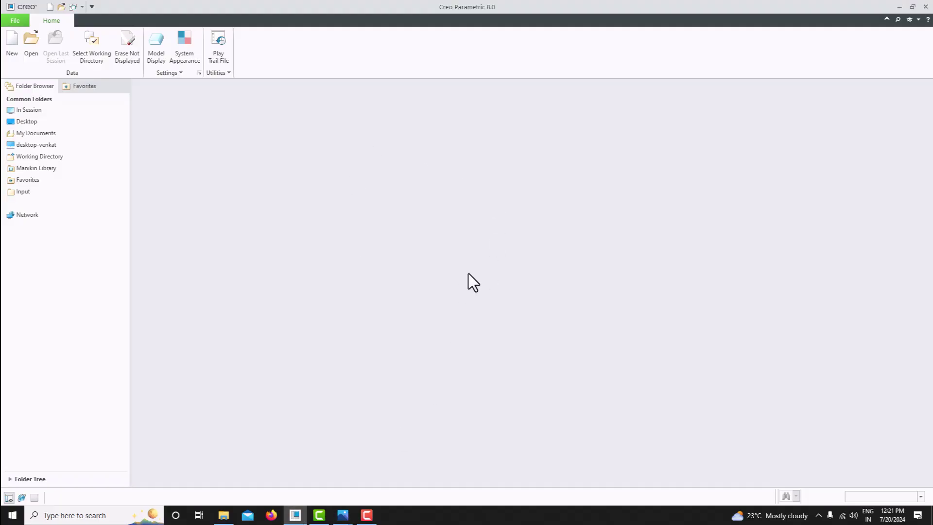
mouse_move(343, 514)
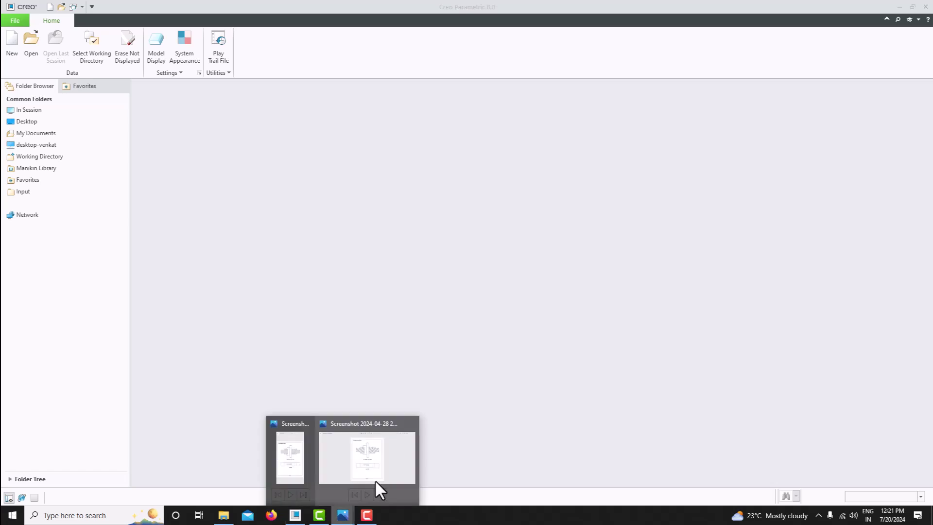
left_click(374, 484)
key("super+Left")
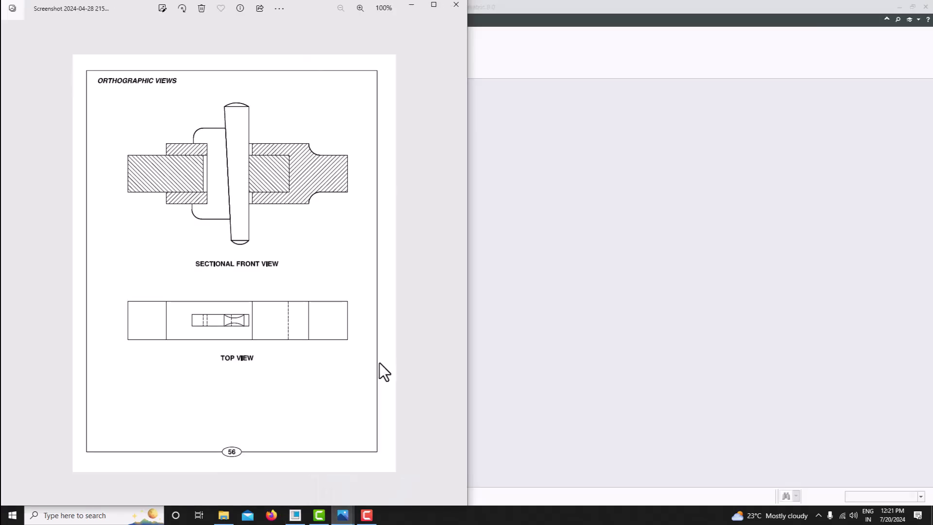
left_click(649, 337)
key("super+Right")
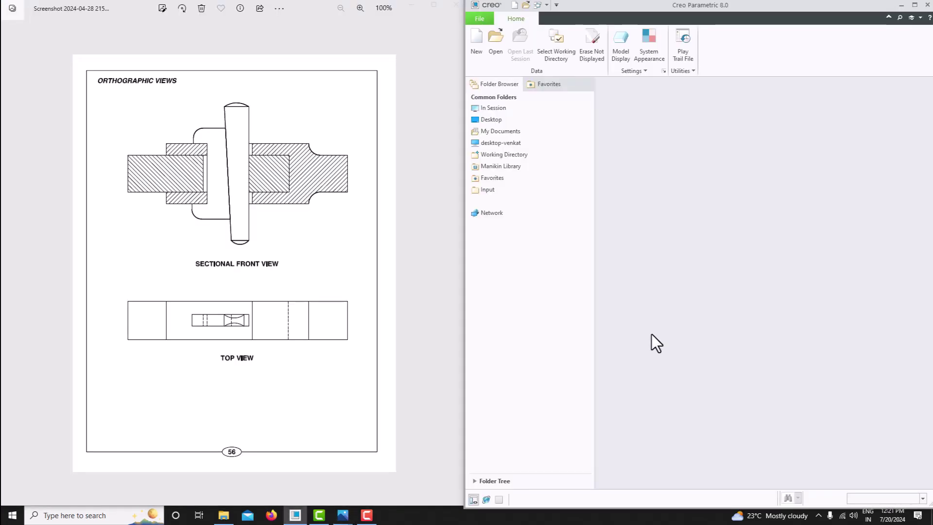
left_click_drag(462, 291, 191, 260)
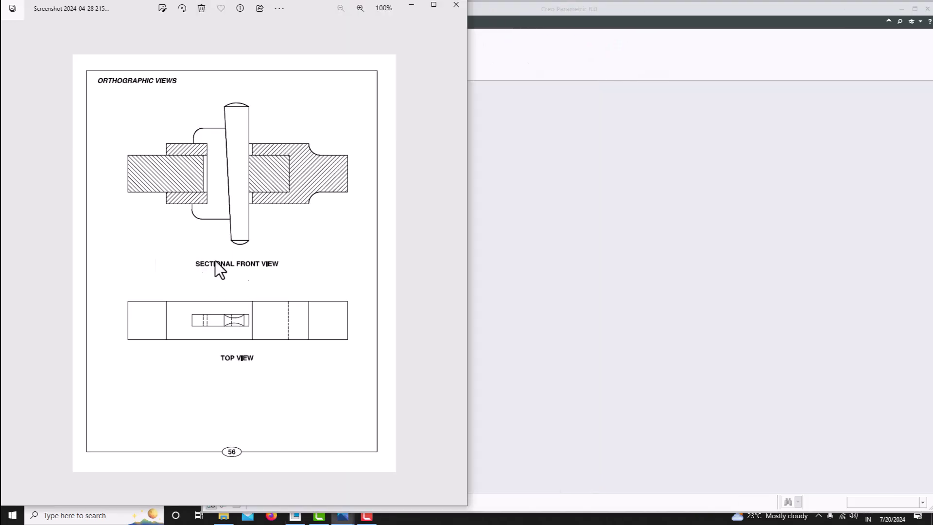
left_click_drag(467, 279, 244, 274)
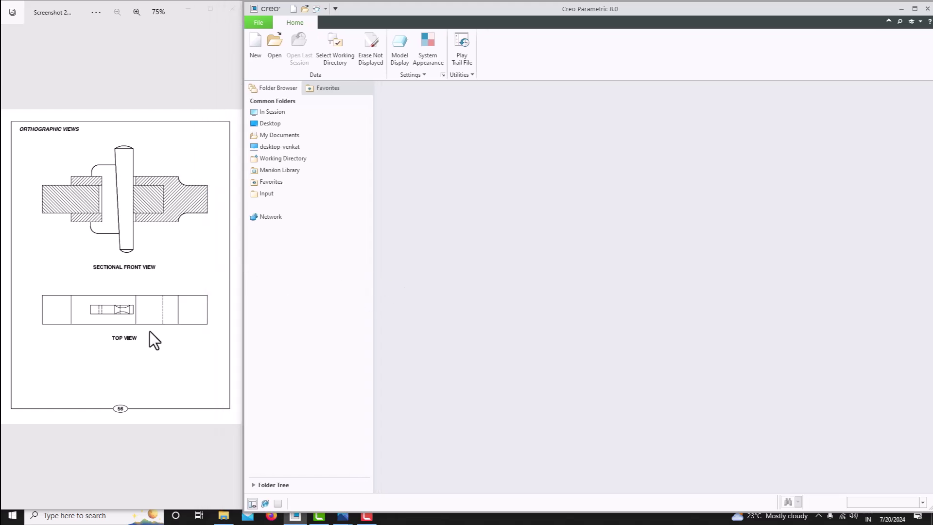
Review the dimensioned gib and cotter part details sheet, and return to the orthographic views sheet.
left_click(171, 217)
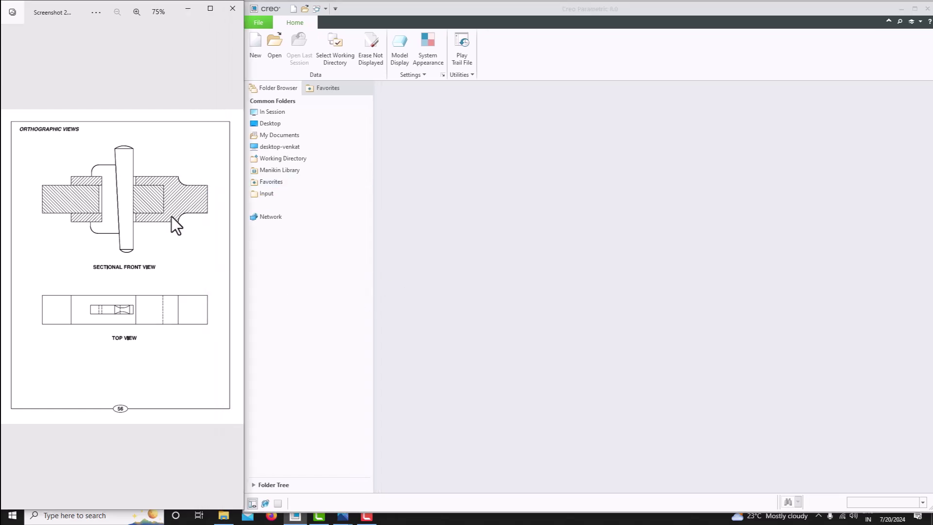
key("Left")
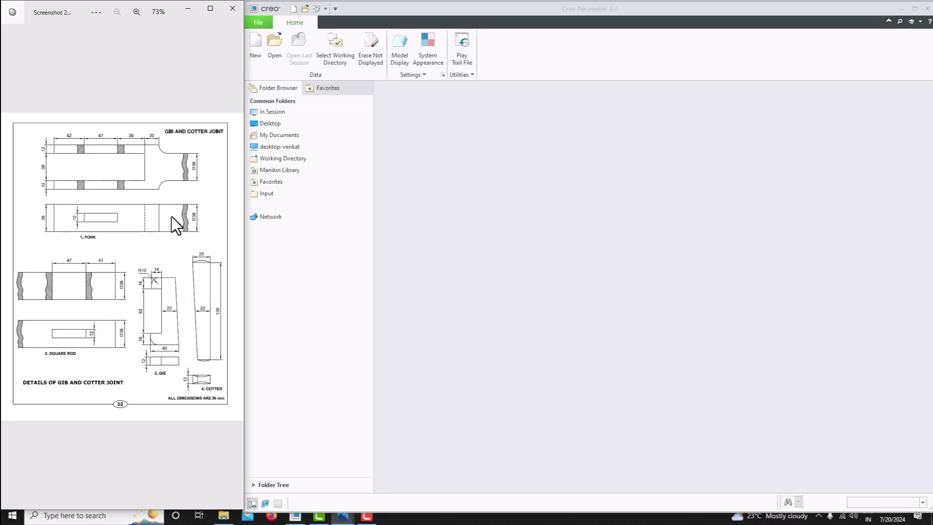
key("Right")
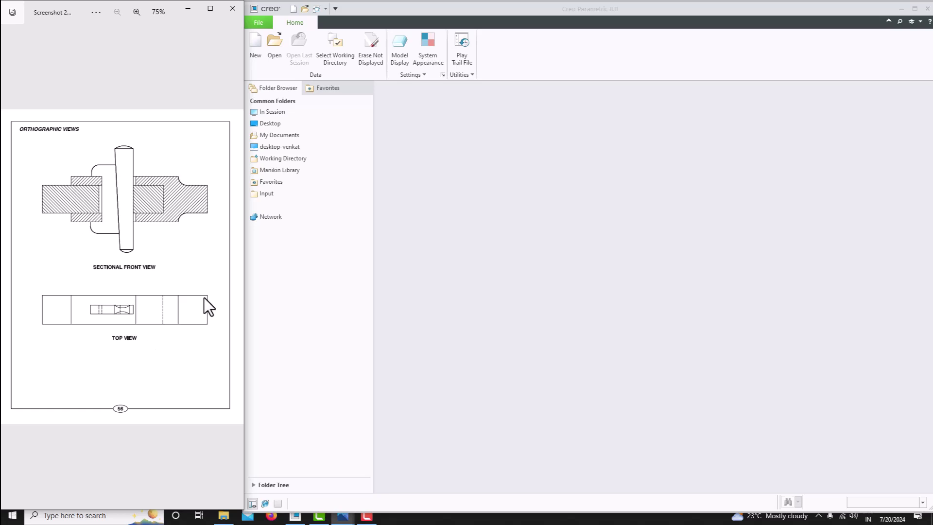
Create a new design assembly without the default template, using the mmns_asm_design_abs template.
left_click(255, 51)
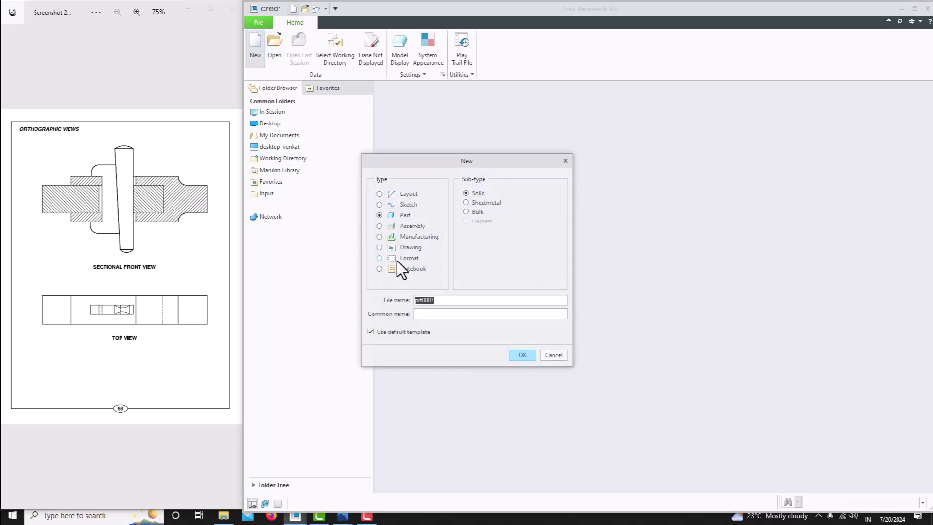
left_click(379, 227)
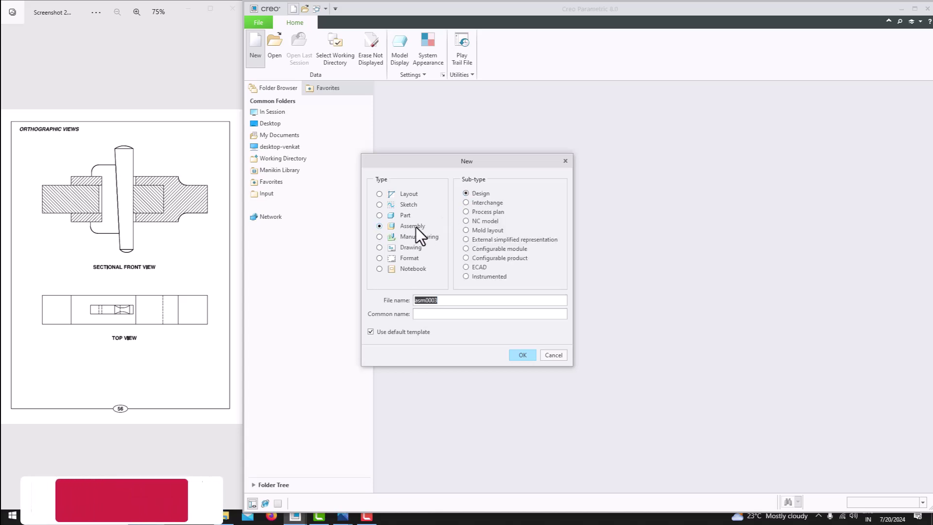
left_click(378, 334)
left_click(524, 354)
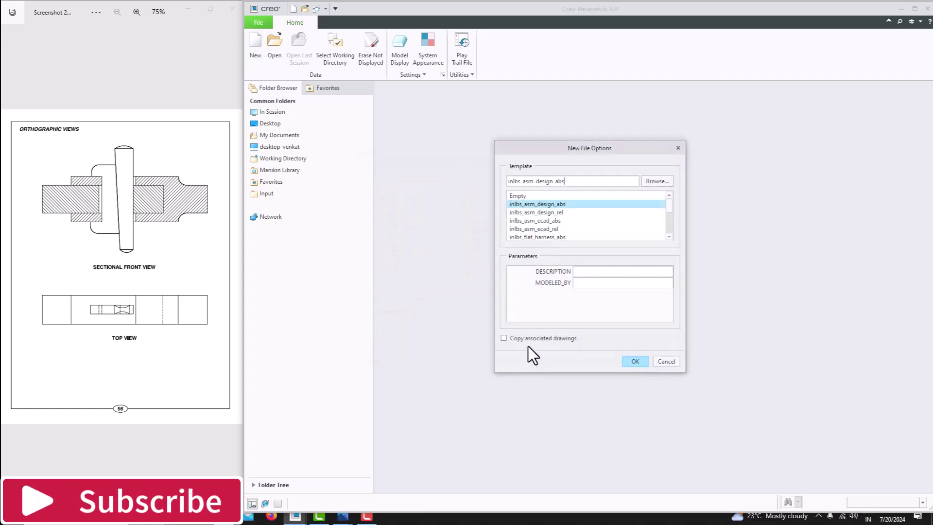
scroll(551, 234, "down", 6)
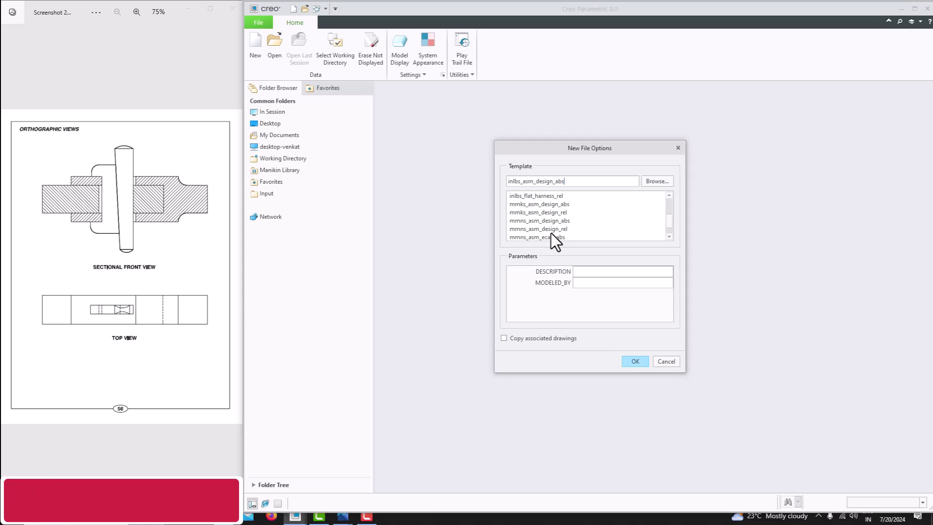
scroll(549, 232, "up", 1)
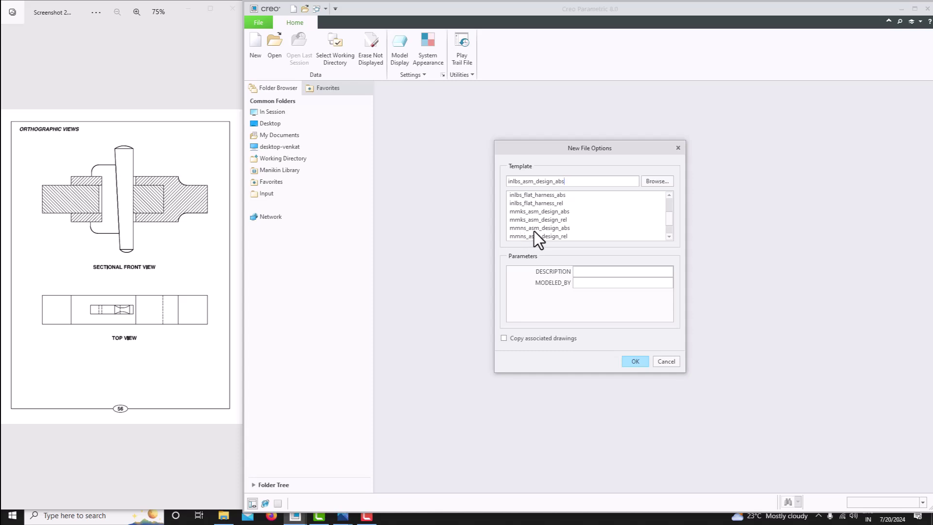
left_click(557, 230)
left_click(633, 362)
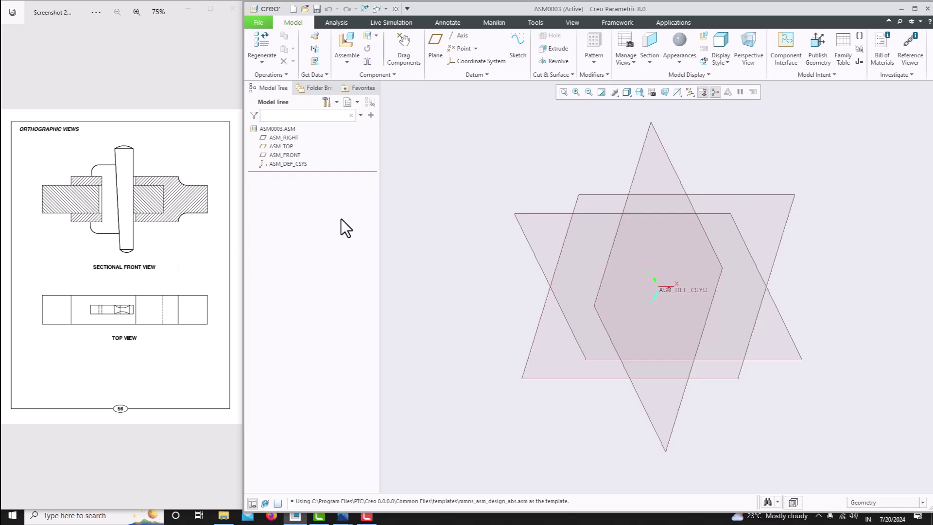
Start assembling a component from the GIB_and_Cotter folder and enlarge the file list above the preview.
left_click(353, 63)
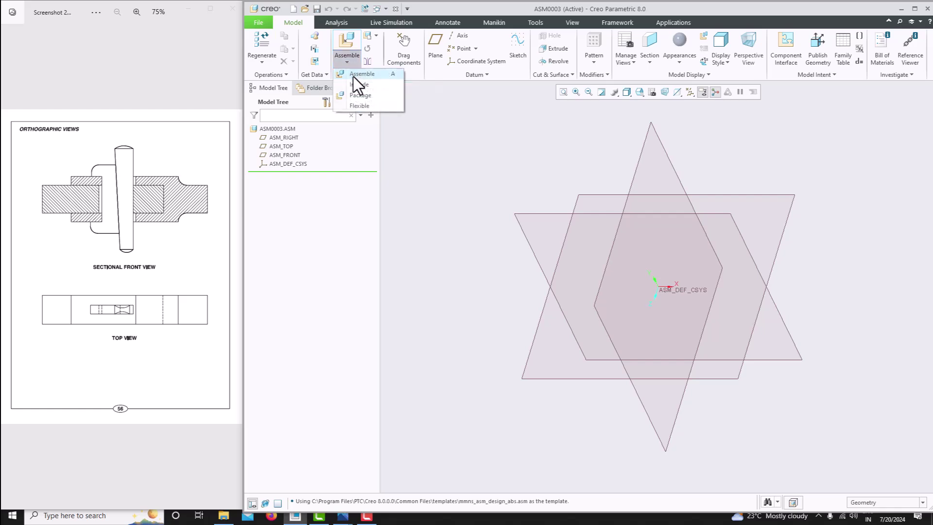
left_click(353, 75)
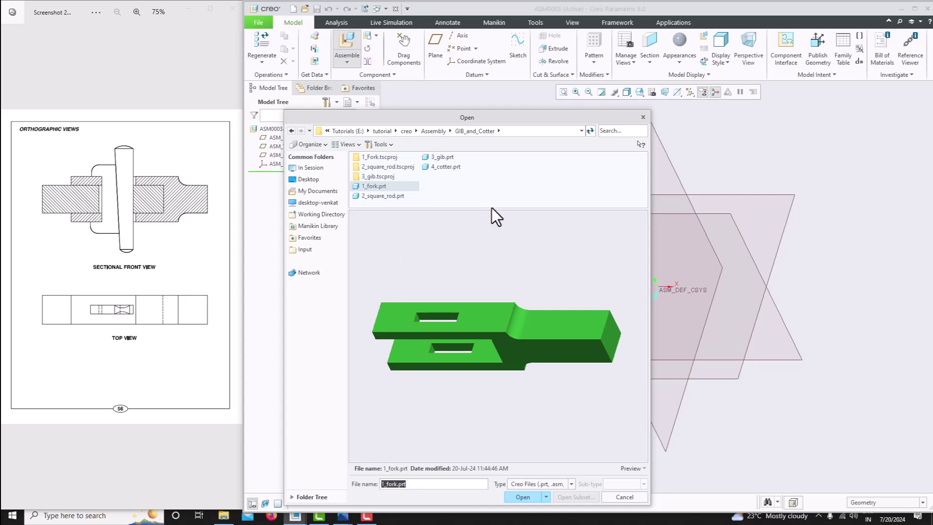
left_click_drag(493, 208, 517, 413)
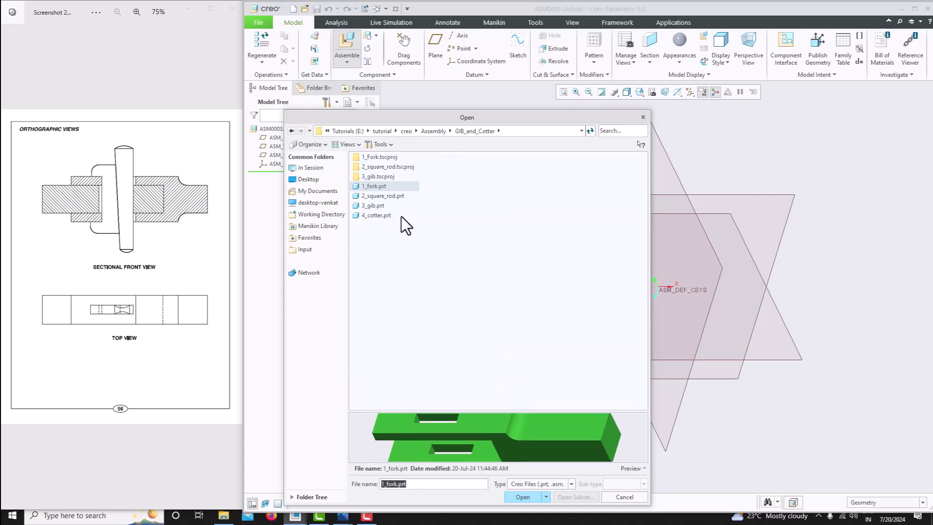
Preview the fork, square rod, gib and cotter part files one after another.
left_click(380, 189)
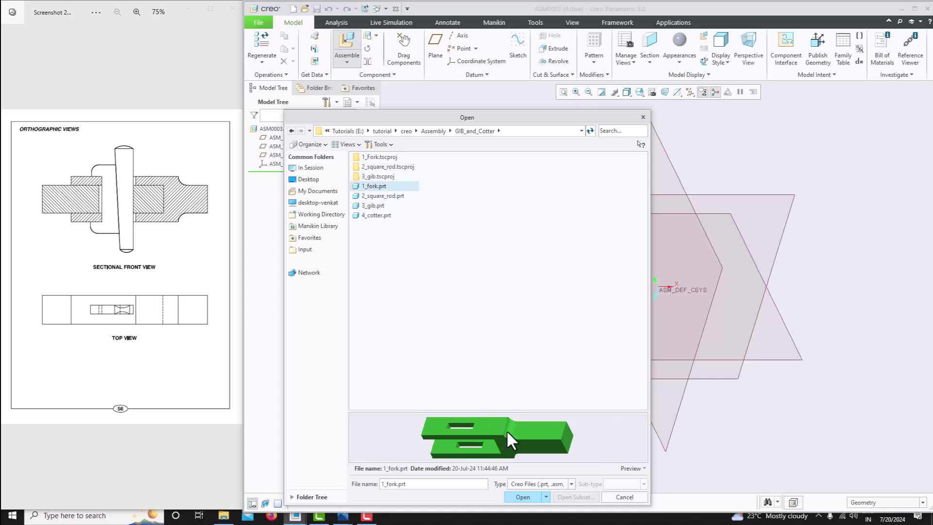
mouse_move(541, 430)
middle_mouse_down()
mouse_move(527, 445)
mouse_move(567, 434)
mouse_move(539, 438)
mouse_move(558, 442)
middle_mouse_up()
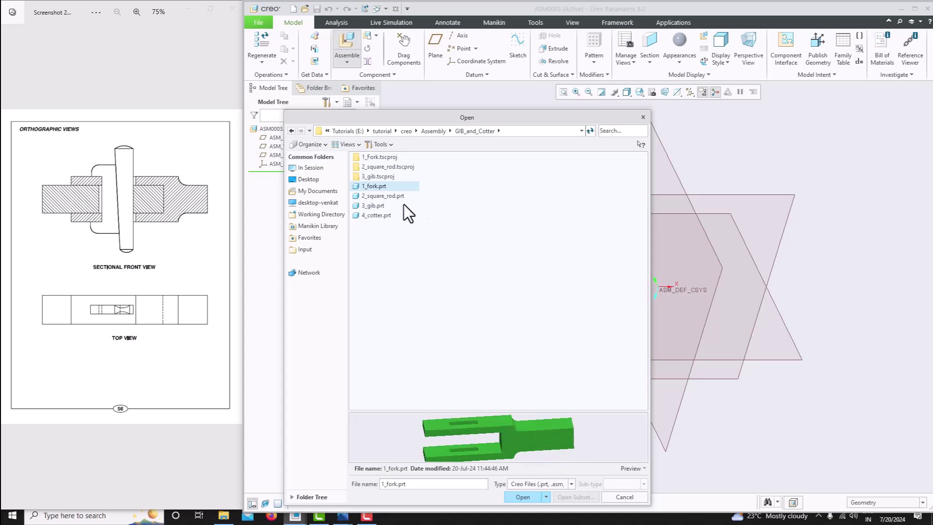
left_click(384, 196)
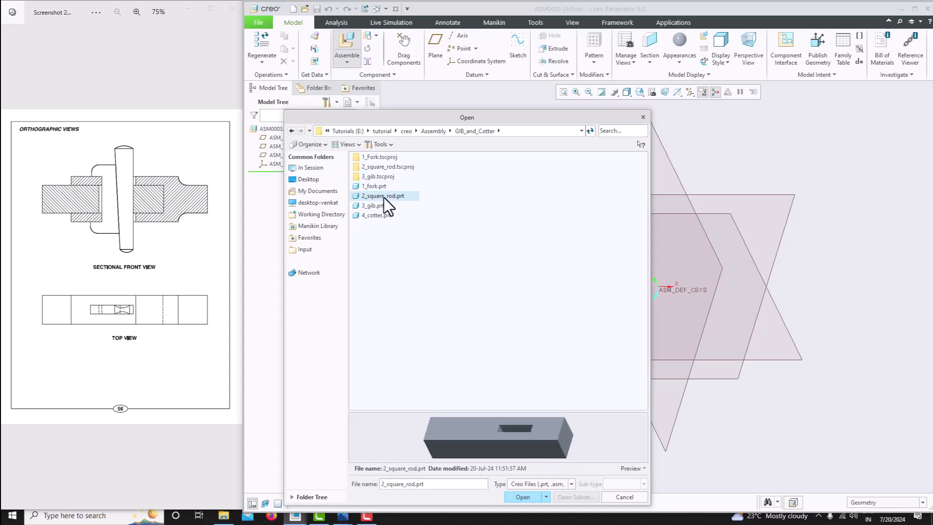
left_click(381, 206)
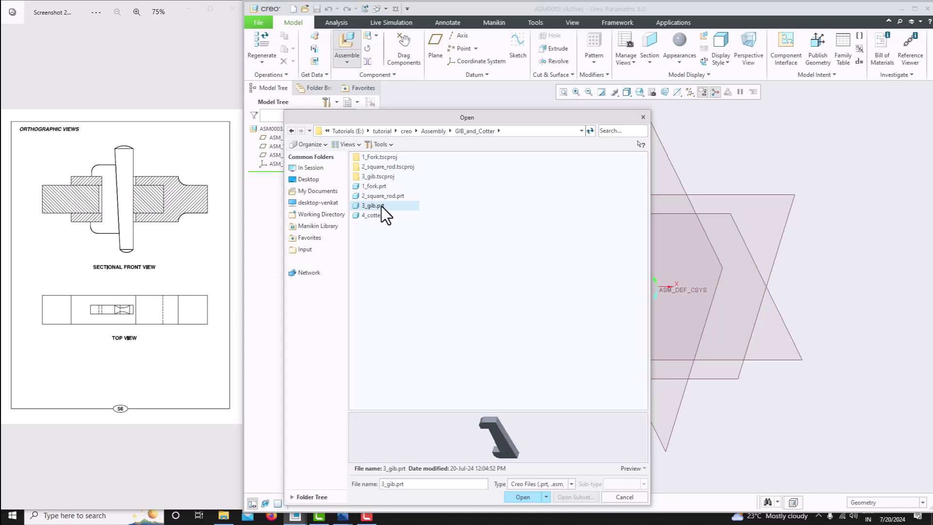
left_click(381, 215)
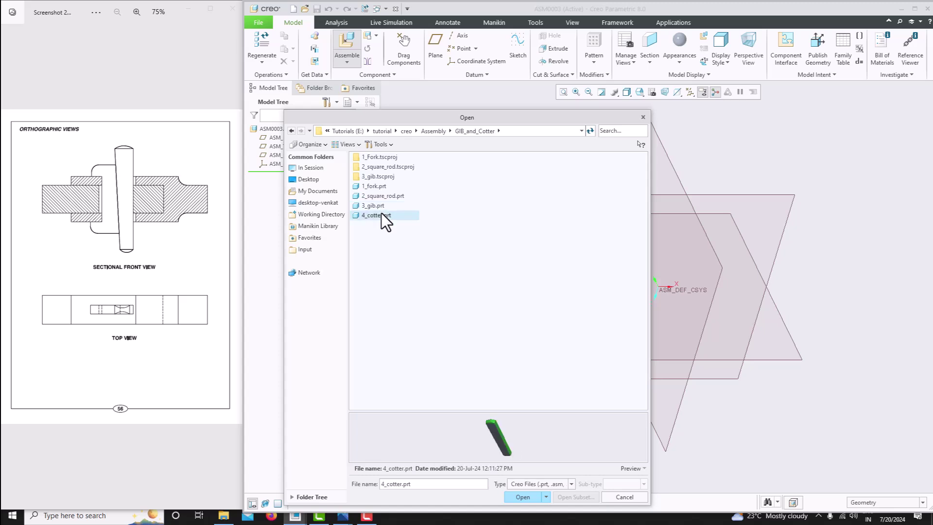
Insert 1_fork.prt into the assembly and fix it at the assembly origin with the Default constraint.
left_click(374, 186)
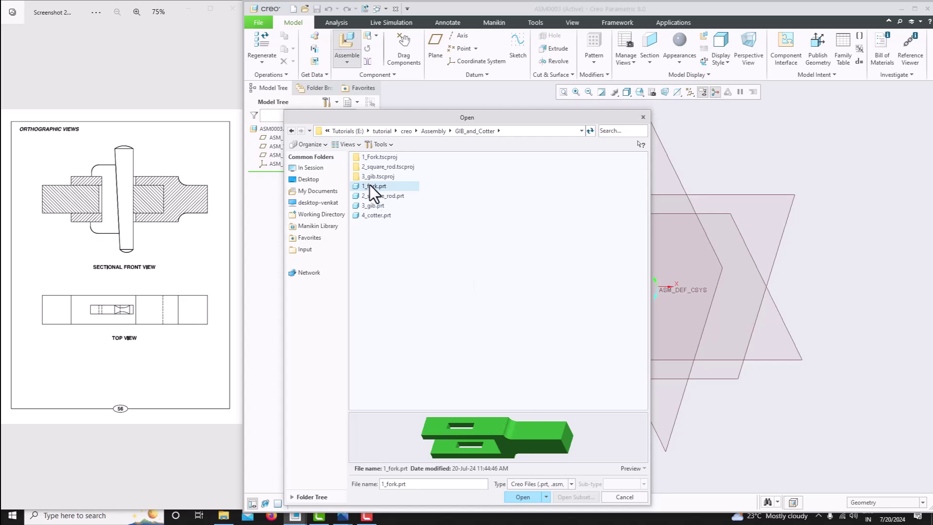
left_click(527, 496)
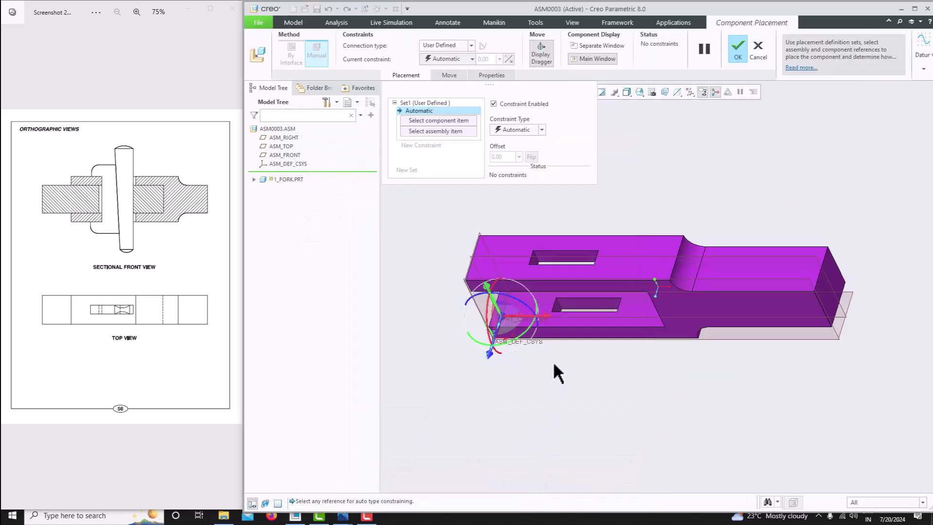
middle_click_drag(530, 323, 542, 357)
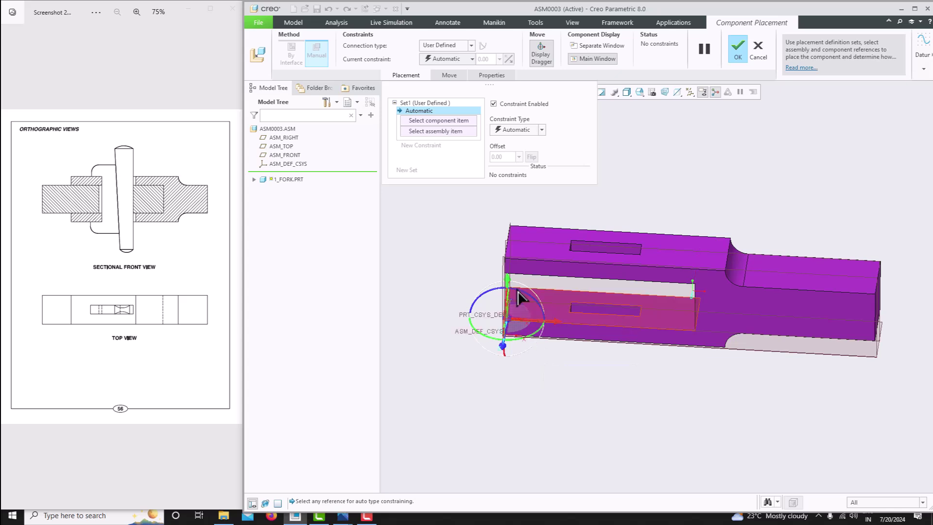
left_click(446, 61)
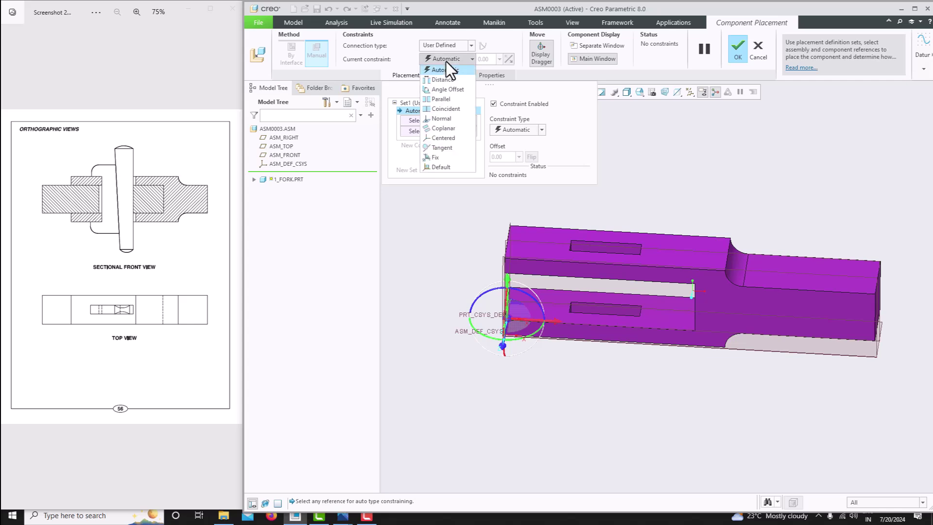
left_click(440, 167)
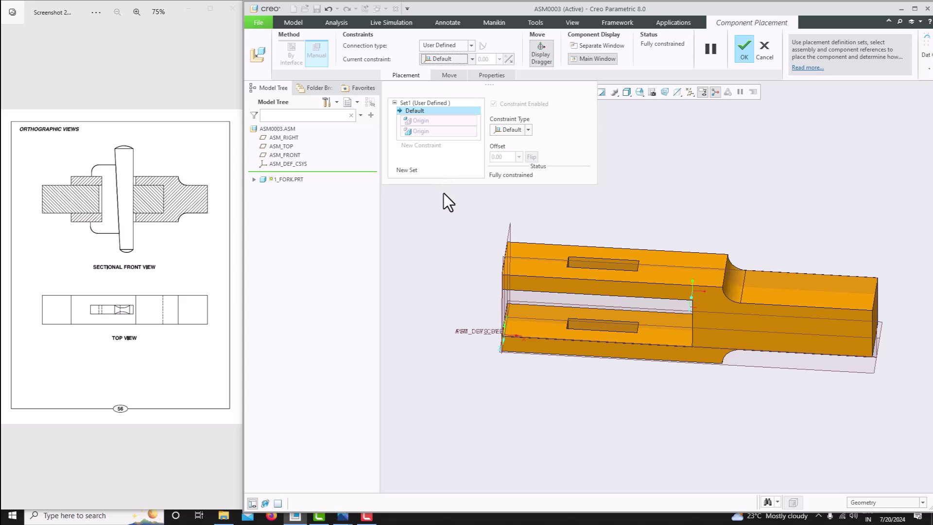
mouse_move(565, 312)
middle_mouse_down()
mouse_move(545, 312)
mouse_move(558, 316)
middle_mouse_up()
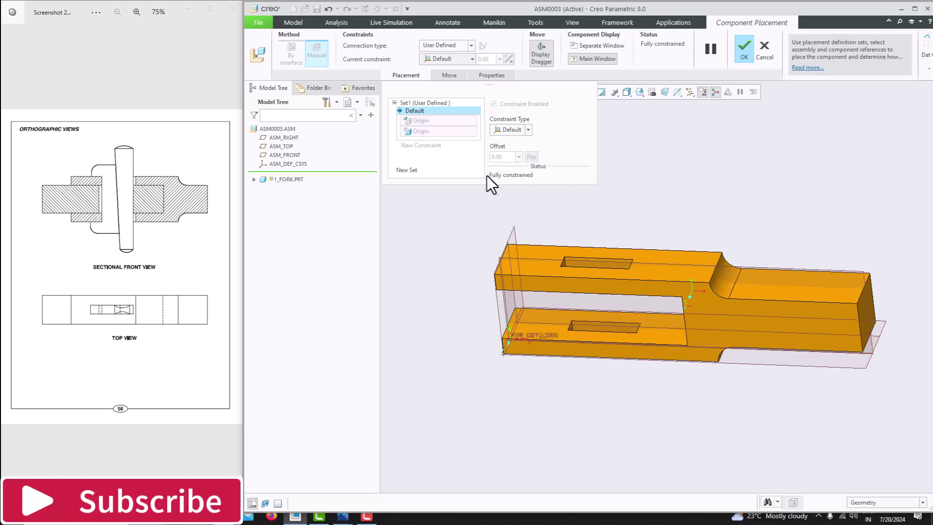
left_click(744, 51)
Insert 2_square_rod.prt from the GIB_and_Cotter folder into the assembly as the second component.
middle_click_drag(705, 162, 714, 152)
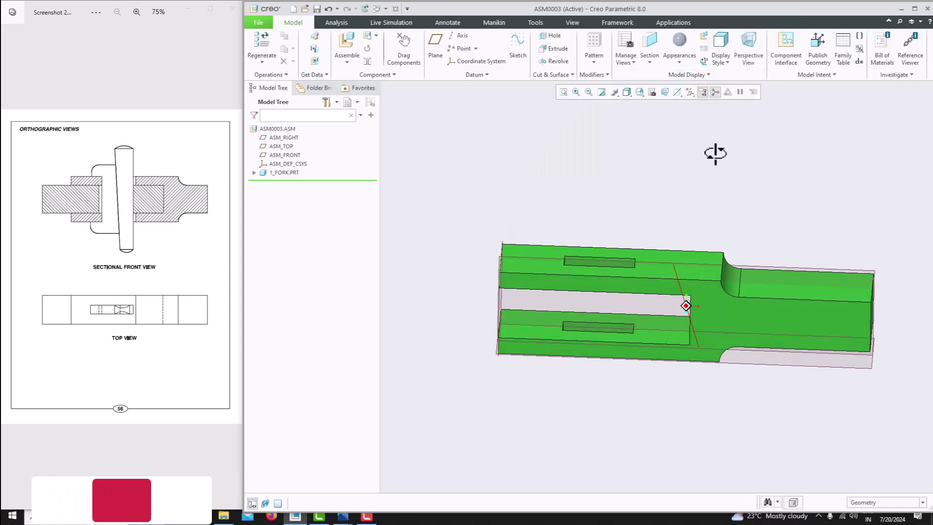
middle_click_drag(561, 325, 544, 313)
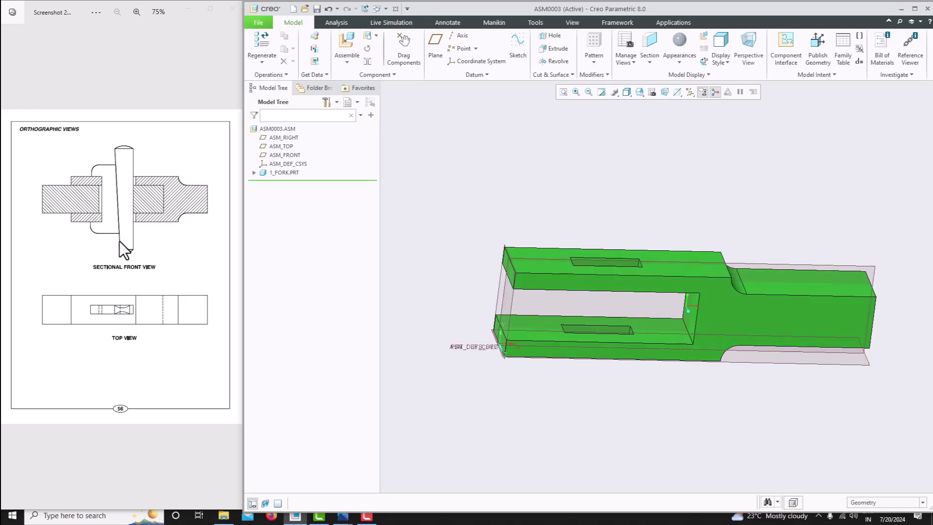
left_click(343, 64)
left_click(345, 75)
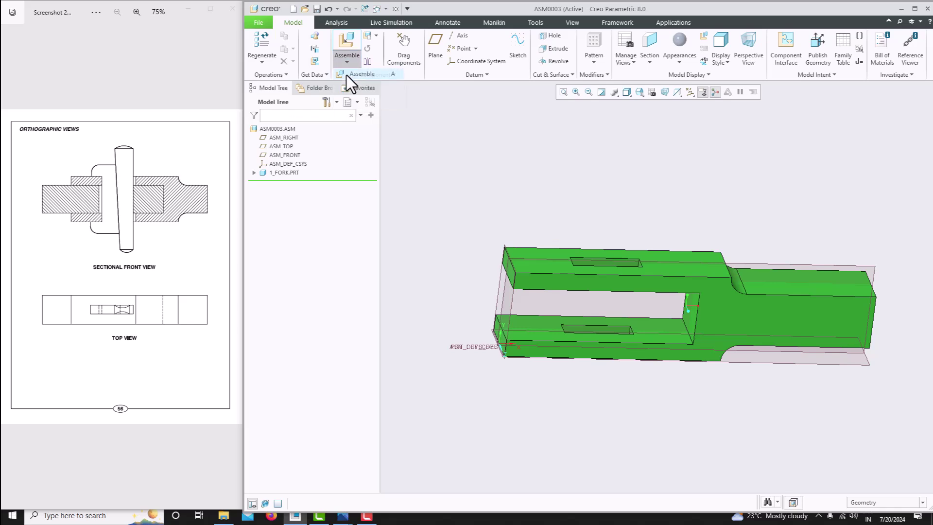
left_click(383, 196)
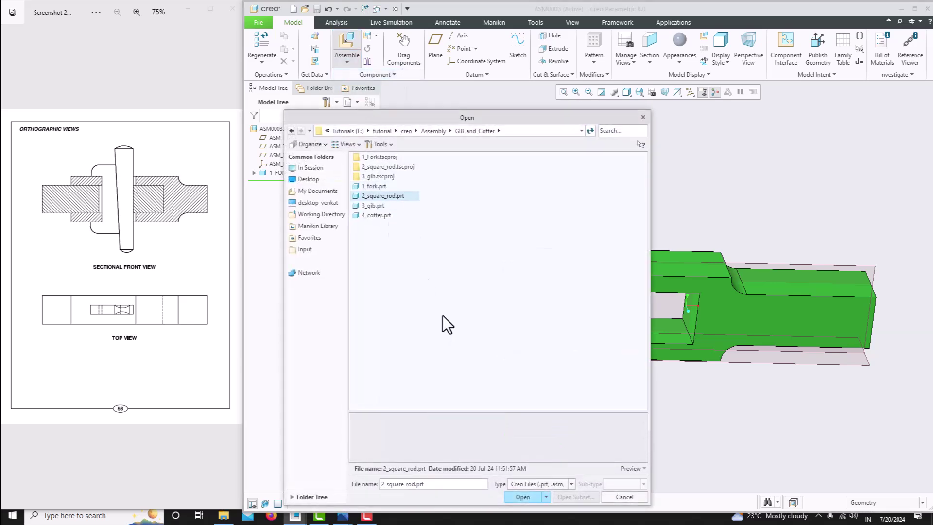
mouse_move(494, 425)
middle_mouse_down()
mouse_move(518, 417)
mouse_move(519, 441)
middle_mouse_up()
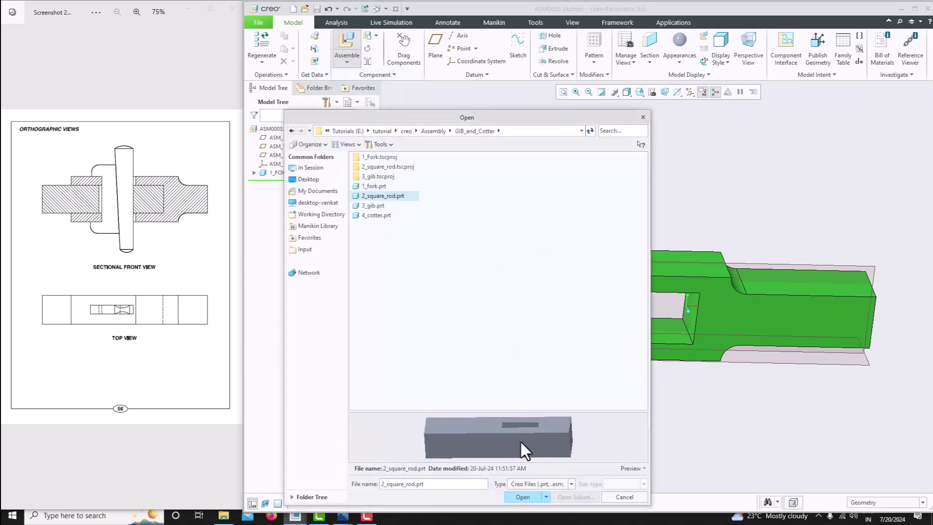
left_click(530, 500)
scroll(800, 335, "down", 2)
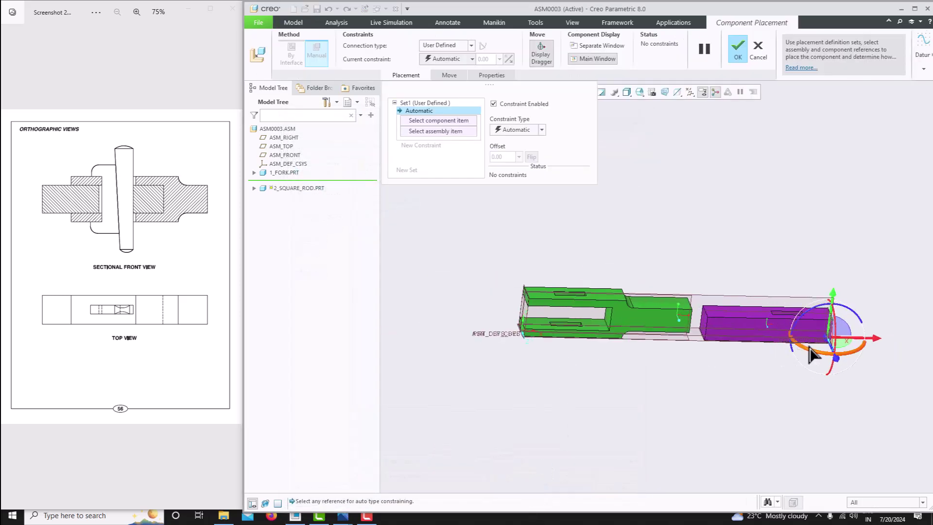
Move the unplaced square rod along its length to just outside the open end of the fork.
left_click_drag(872, 344, 807, 344)
middle_click_drag(821, 323, 809, 314)
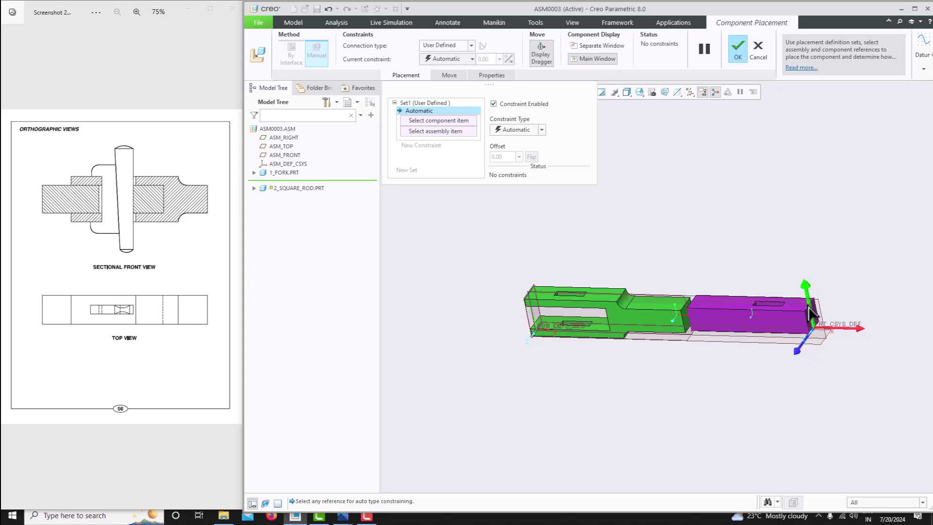
left_click_drag(814, 339, 835, 340)
middle_click_drag(835, 340, 829, 354)
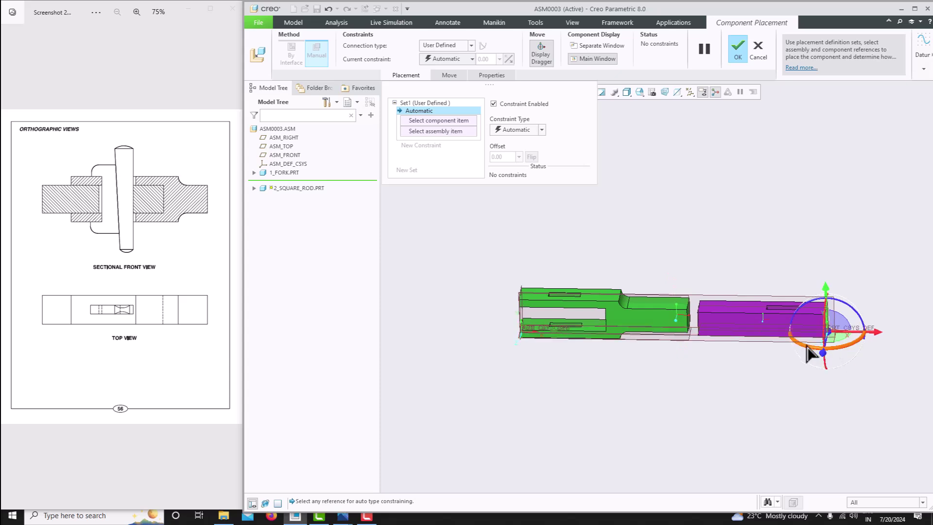
middle_click_drag(765, 354, 870, 354)
left_click_drag(871, 339, 534, 339)
middle_click_drag(619, 354, 504, 340)
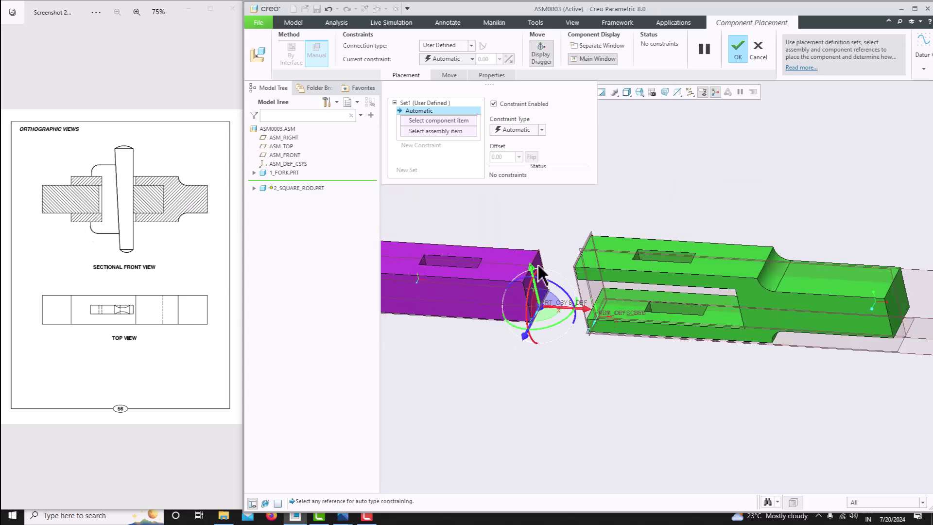
Constrain the square rod's end face Coincident with the inner end face of the fork's opening.
middle_click_drag(607, 296, 730, 303)
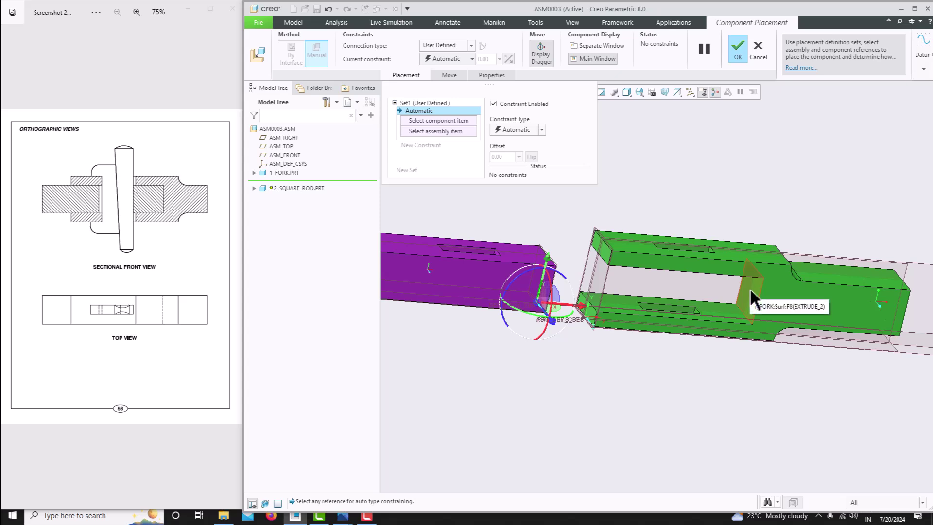
middle_click_drag(751, 296, 652, 294)
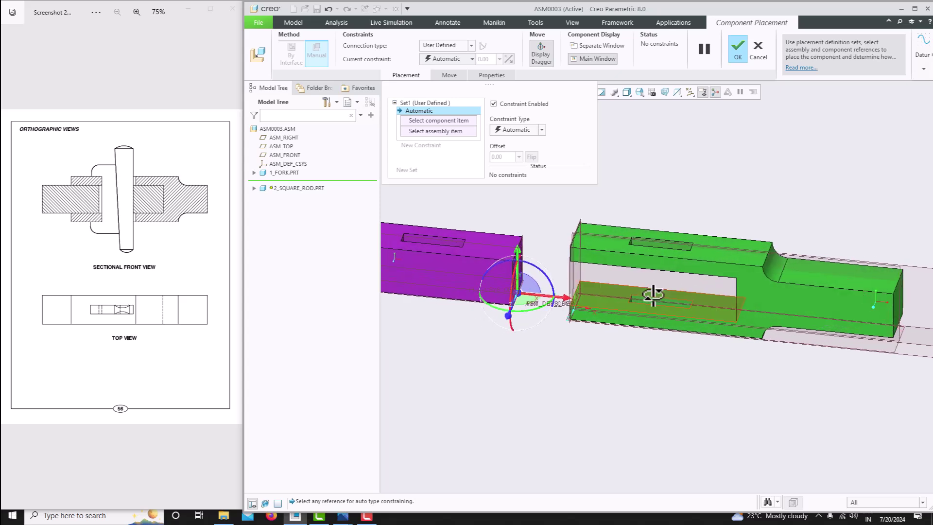
middle_click_drag(712, 318, 739, 312)
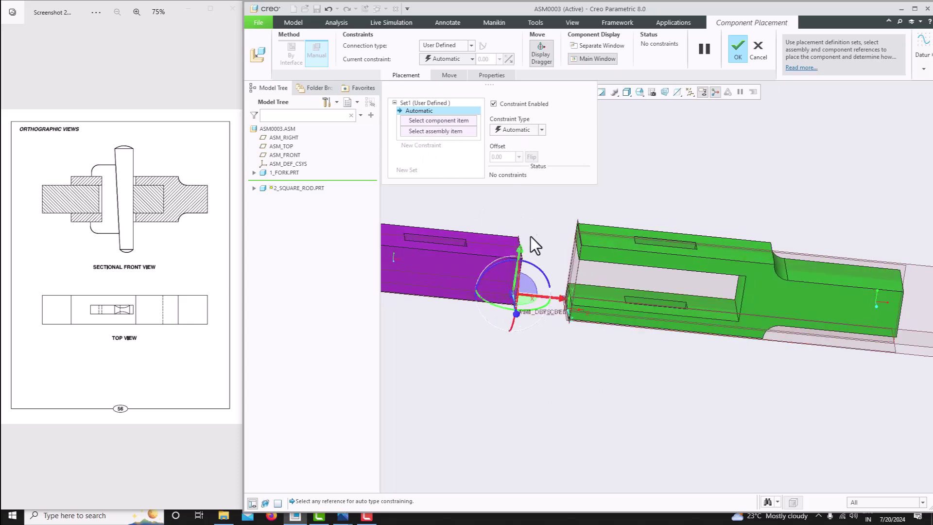
scroll(531, 246, "down", 4)
left_click(529, 252)
scroll(559, 291, "up", 3)
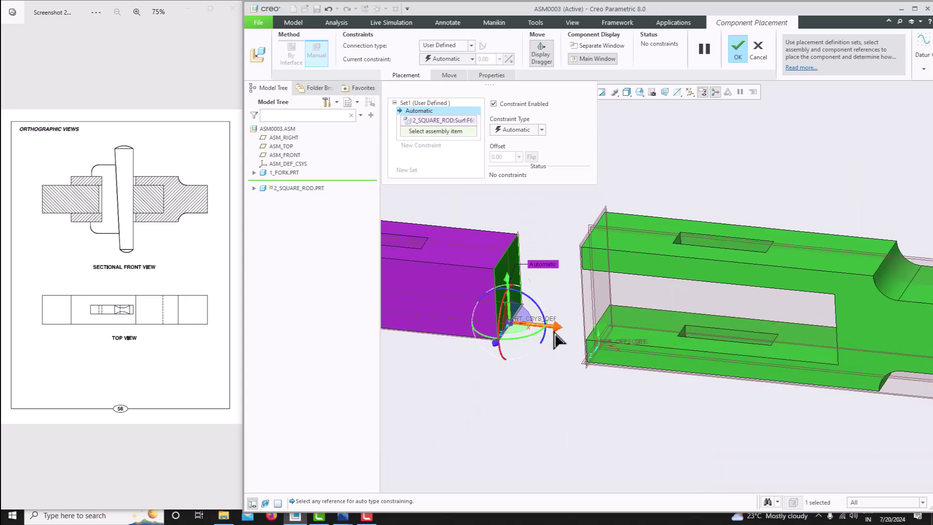
middle_click_drag(576, 402, 747, 371)
left_click(775, 346)
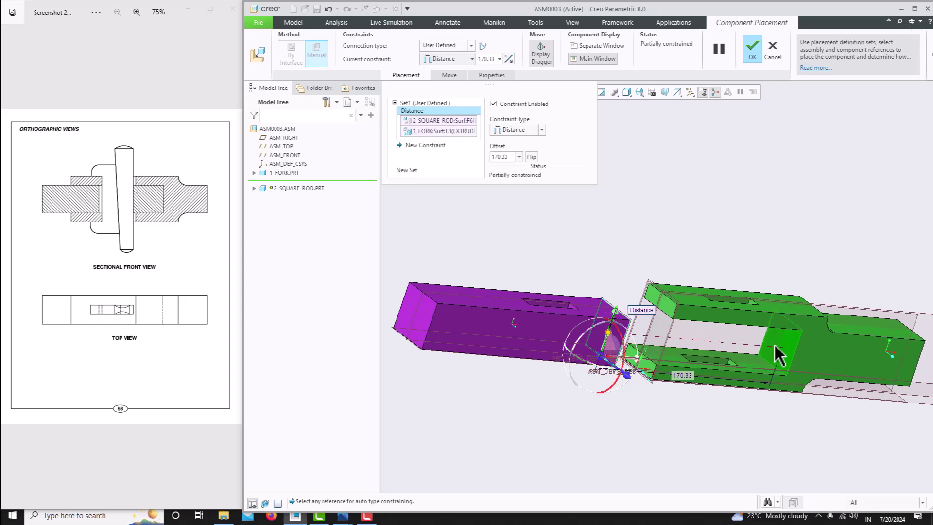
left_click(512, 133)
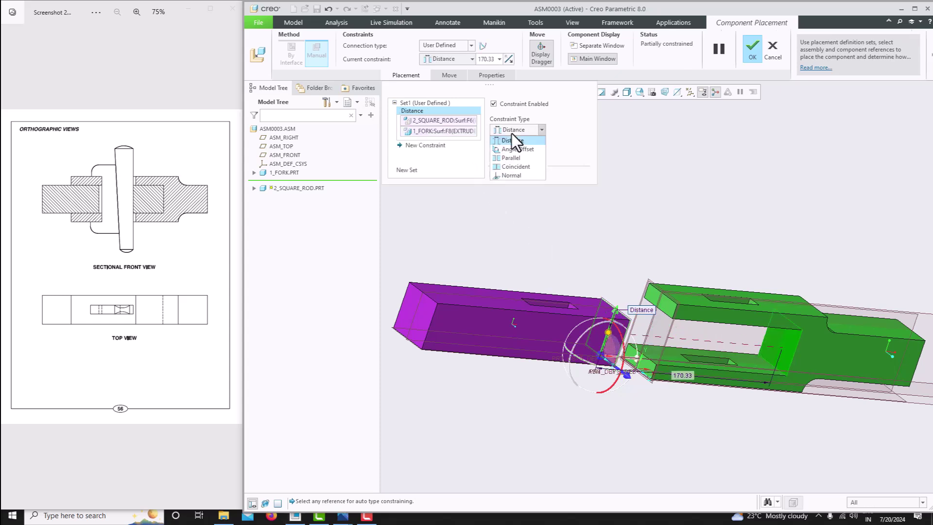
left_click(512, 167)
Make the square rod's FRONT datum plane Coincident with the assembly's ASM_FRONT plane.
middle_click_drag(596, 240, 535, 235)
scroll(627, 316, "up", 5)
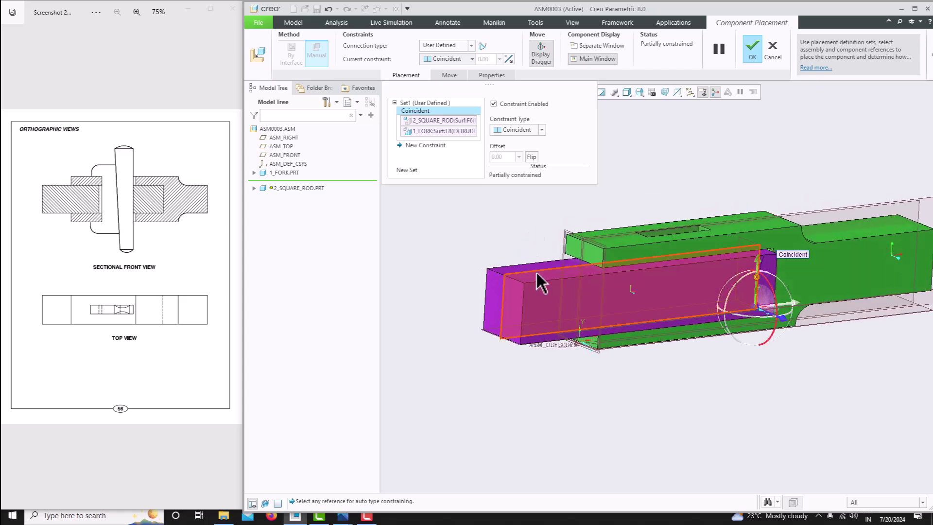
scroll(536, 270, "up", 3)
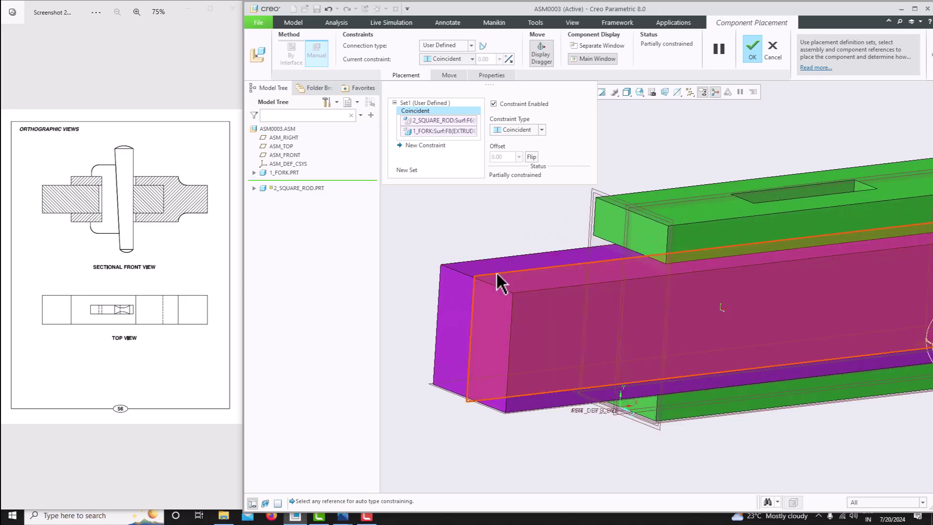
left_click(497, 271)
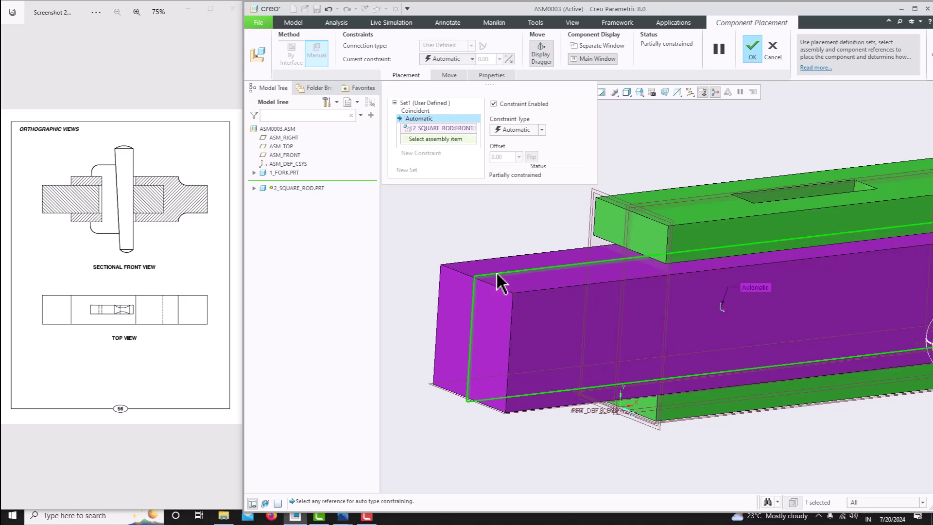
scroll(496, 271, "down", 3)
middle_click_drag(496, 271, 552, 267)
scroll(527, 282, "up", 5)
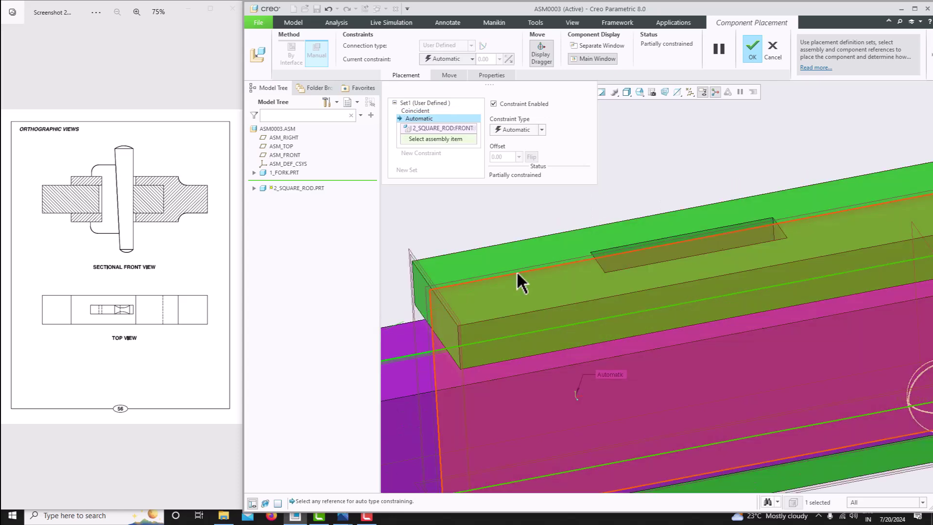
left_click(492, 272)
scroll(493, 272, "down", 3)
middle_click_drag(493, 271, 525, 258)
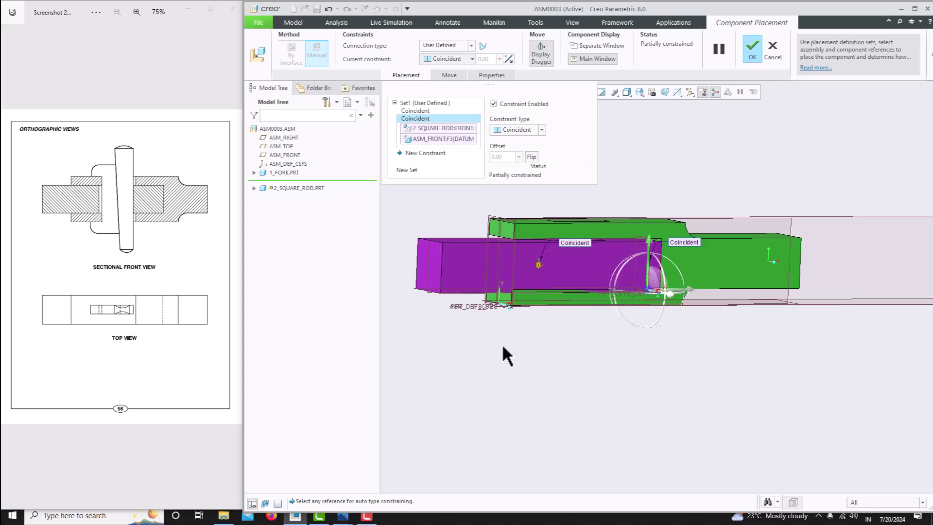
Make the square rod's upper face Coincident with the inner face of the fork's upper arm and accept the placement.
scroll(462, 225, "up", 3)
middle_click_drag(489, 260, 503, 289)
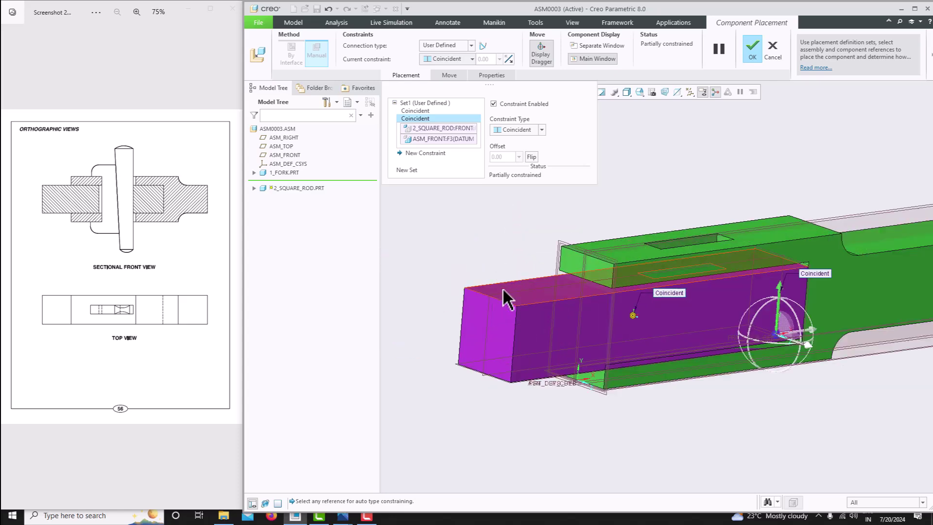
left_click(503, 298)
middle_click_drag(600, 316, 663, 188)
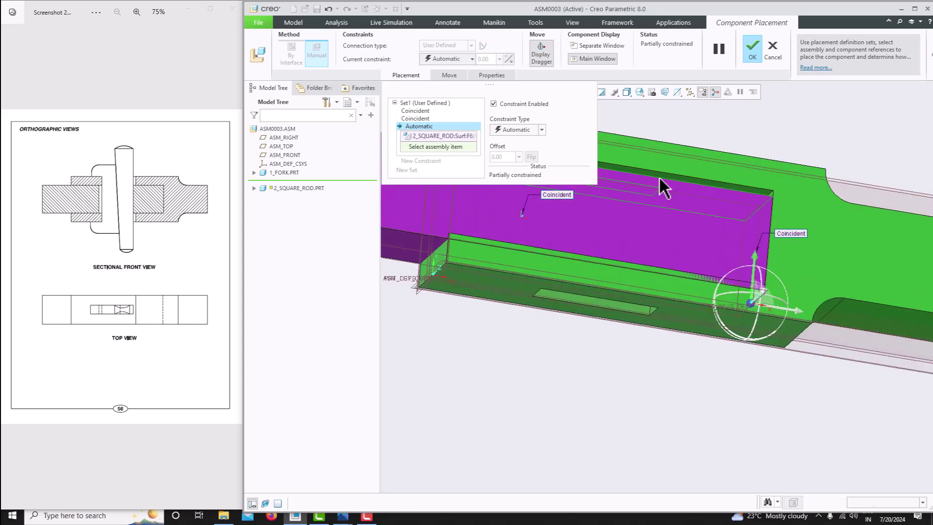
left_click(663, 188)
middle_click_drag(684, 252, 710, 324)
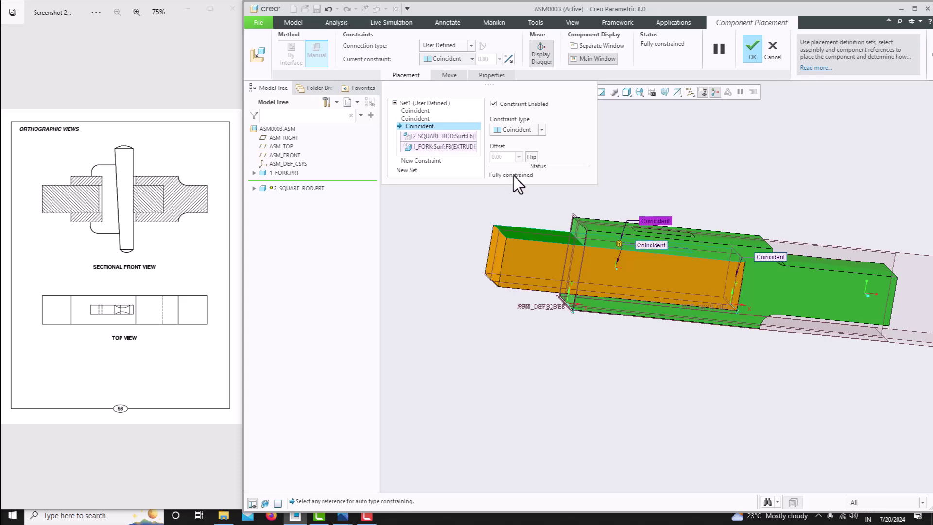
left_click(754, 52)
Examine the slots through the fork and square rod from several angles against the sectional front view.
scroll(669, 179, "up", 3)
mouse_move(669, 179)
middle_mouse_down()
mouse_move(671, 199)
mouse_move(656, 192)
middle_mouse_up()
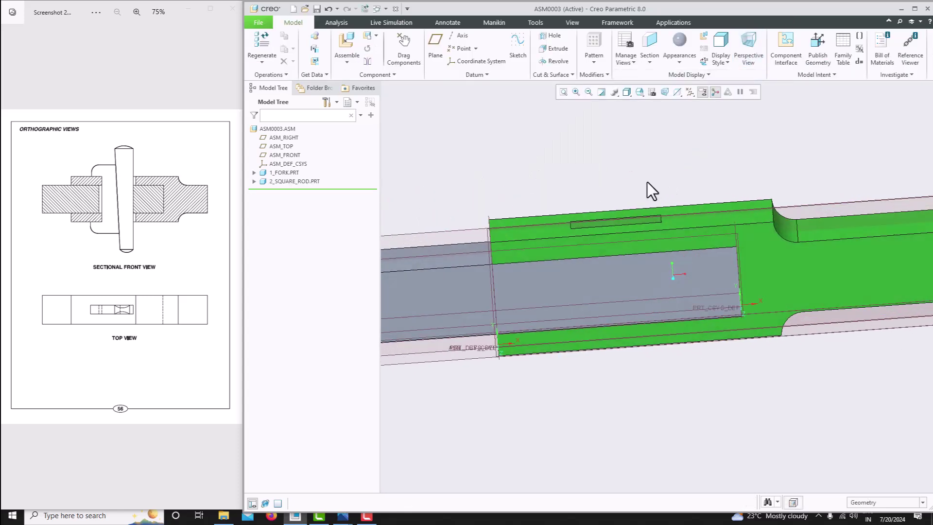
scroll(617, 243, "down", 3)
middle_click_drag(616, 244, 595, 294)
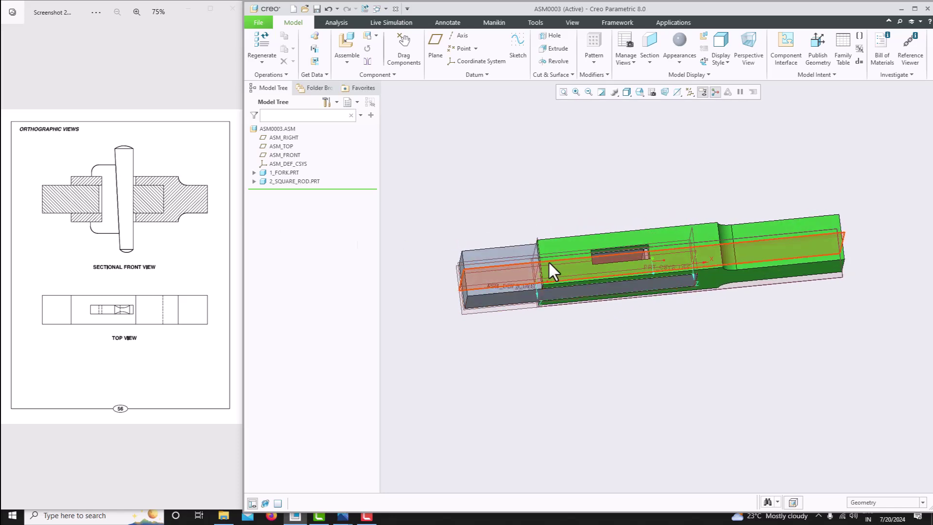
scroll(589, 281, "up", 3)
middle_click_drag(562, 263, 583, 268)
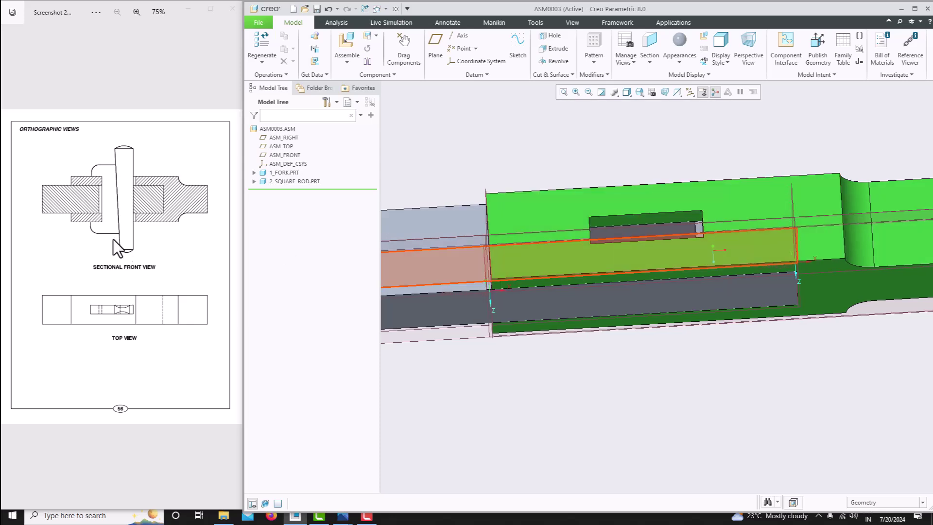
middle_click_drag(515, 268, 529, 260)
scroll(529, 260, "down", 5)
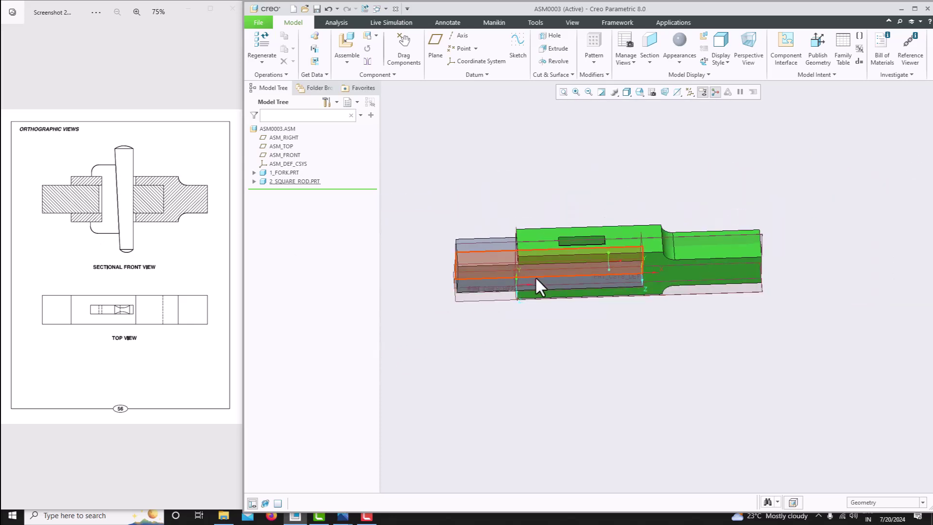
scroll(542, 260, "up", 3)
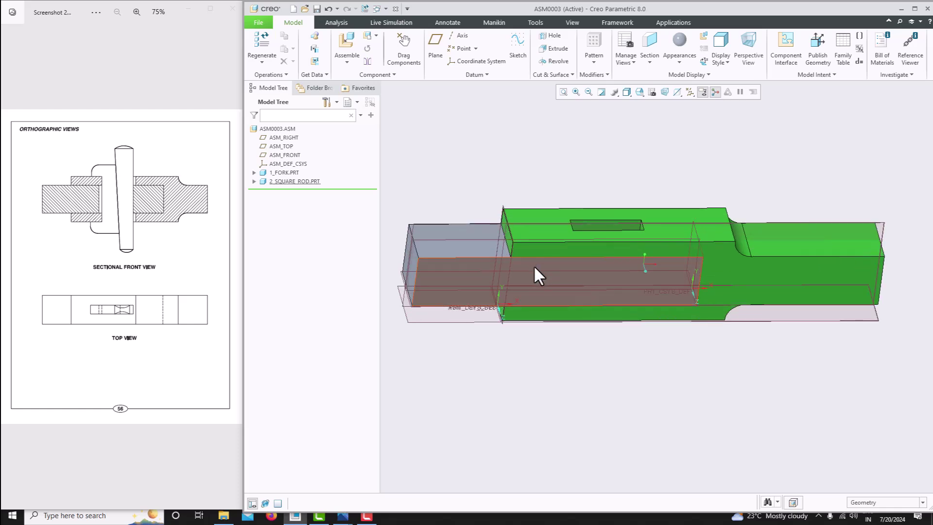
middle_click_drag(508, 283, 491, 264)
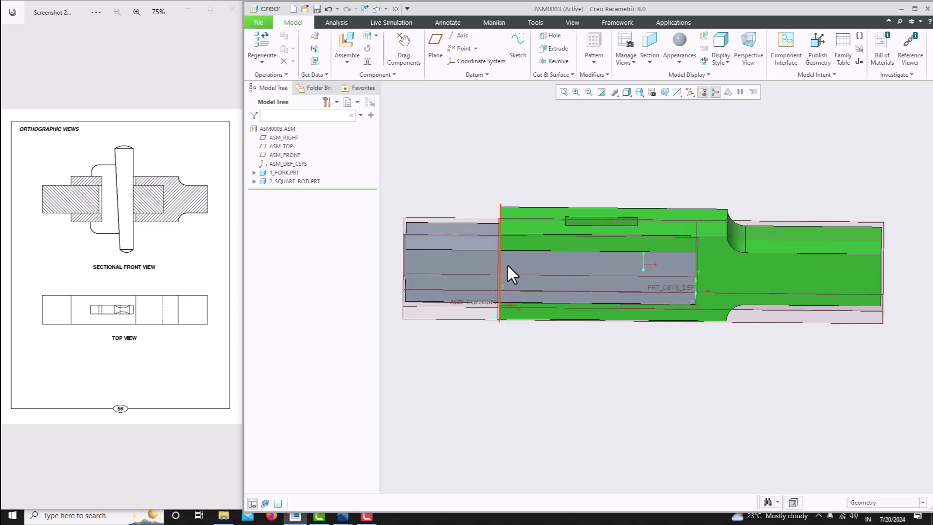
Turn off the display of datum planes in the assembly.
left_click(690, 92)
left_click(690, 146)
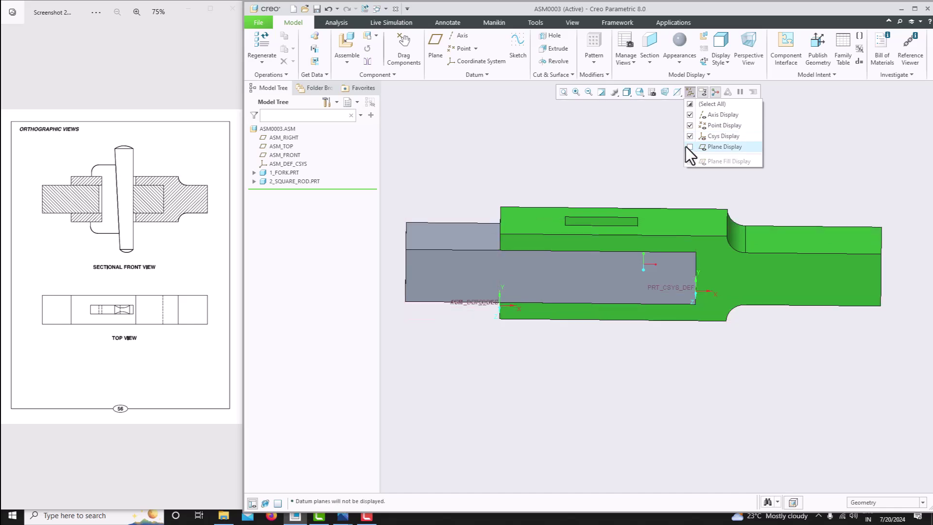
middle_click_drag(594, 171, 608, 116)
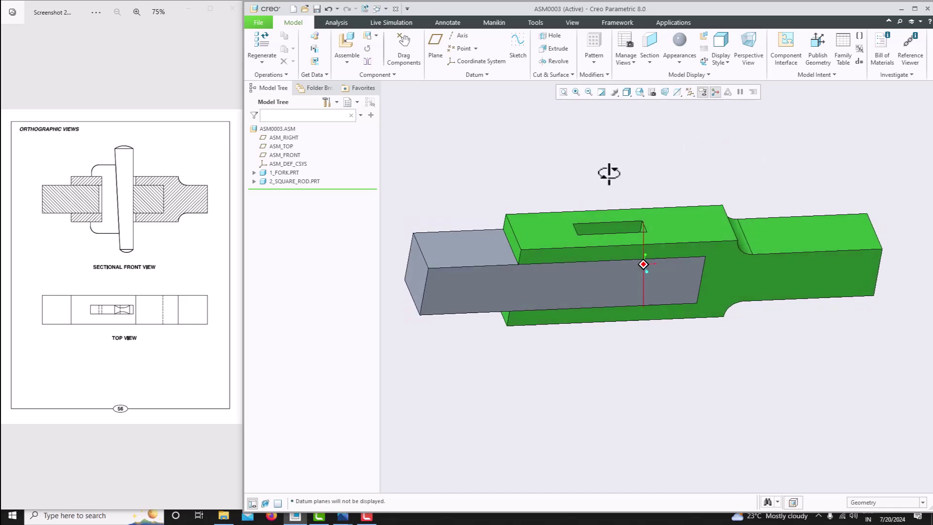
Insert 3_gib.prt from the GIB_and_Cotter folder into the assembly as the third component.
left_click(347, 61)
left_click(354, 73)
left_click(377, 206)
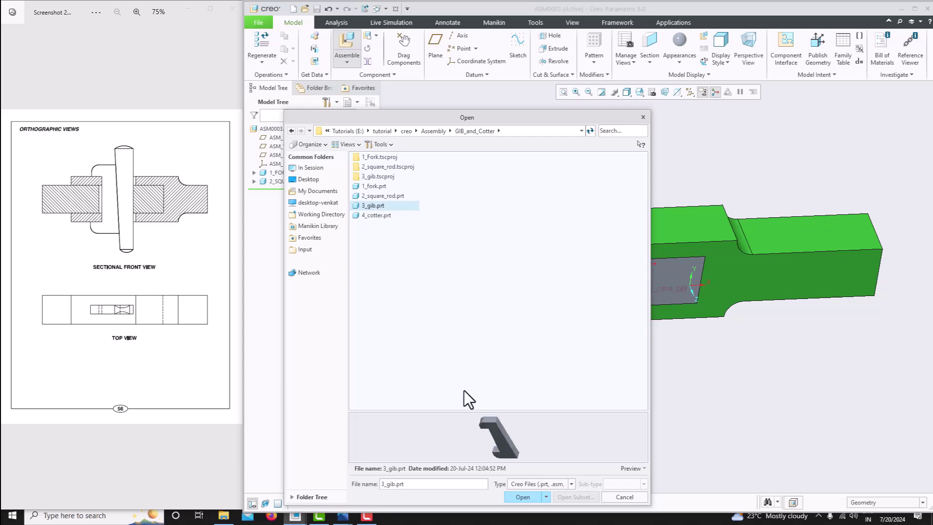
left_click(523, 496)
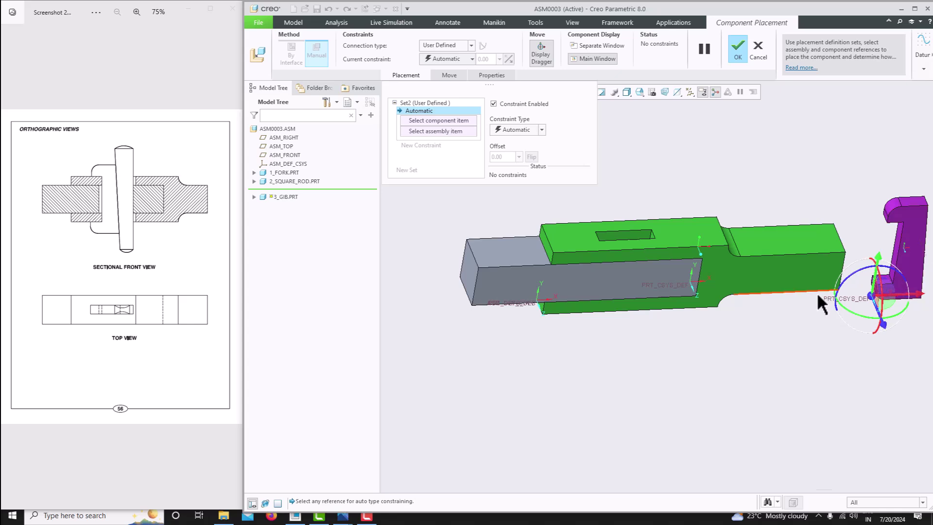
Move the unplaced gib from beyond the fork's solid end to a spot in front of the fork.
left_click_drag(873, 306, 649, 389)
middle_click_drag(628, 379, 582, 256)
scroll(580, 291, "up", 4)
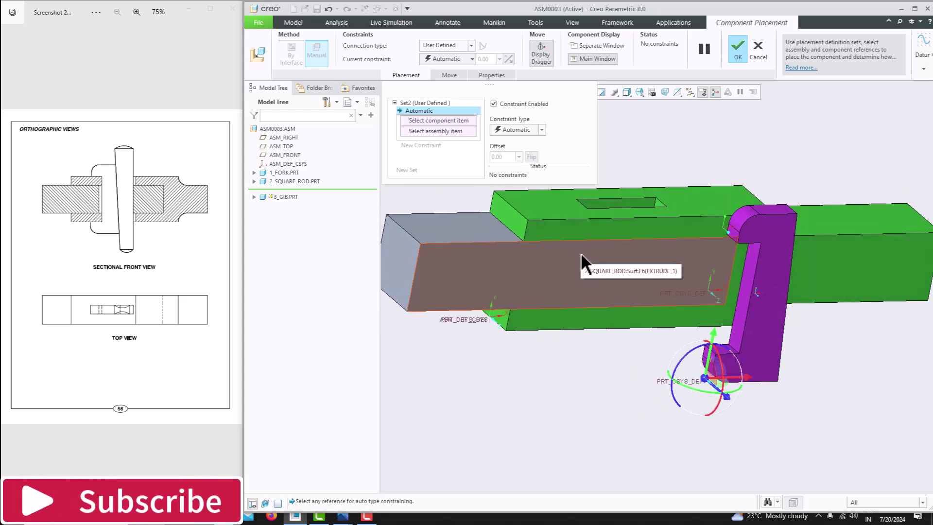
mouse_move(618, 277)
middle_mouse_down()
mouse_move(620, 266)
mouse_move(619, 277)
mouse_move(633, 272)
middle_mouse_up()
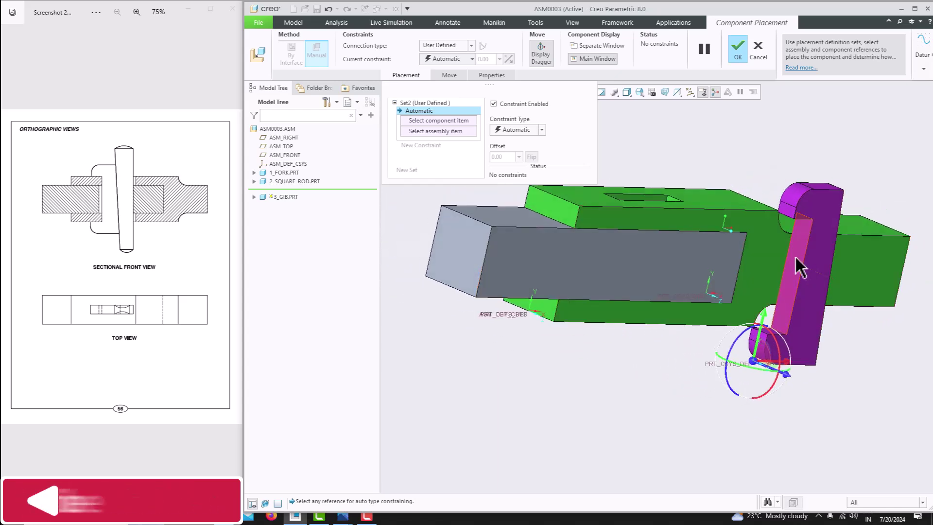
Constrain the gib's long inner face between its heads coincident with the end wall of the slot in the fork.
left_click(795, 257)
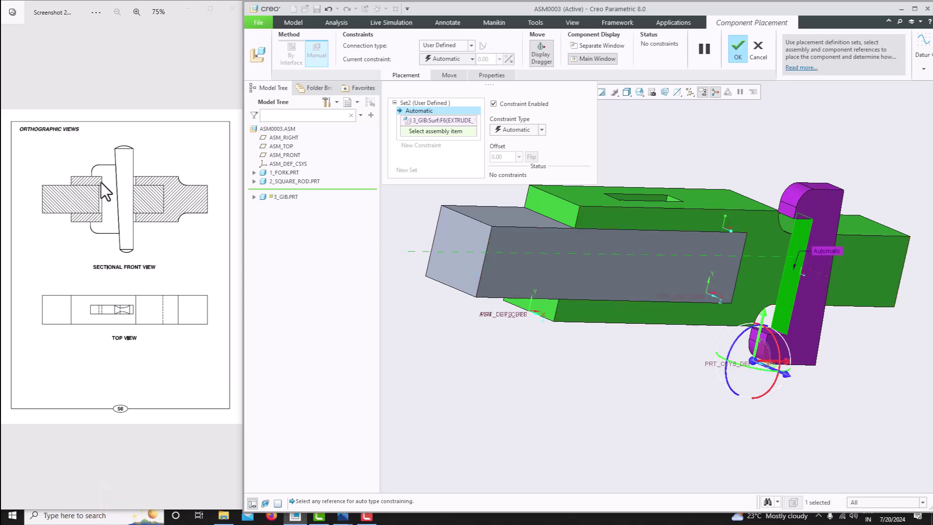
middle_click_drag(585, 254, 552, 281)
scroll(587, 239, "down", 4)
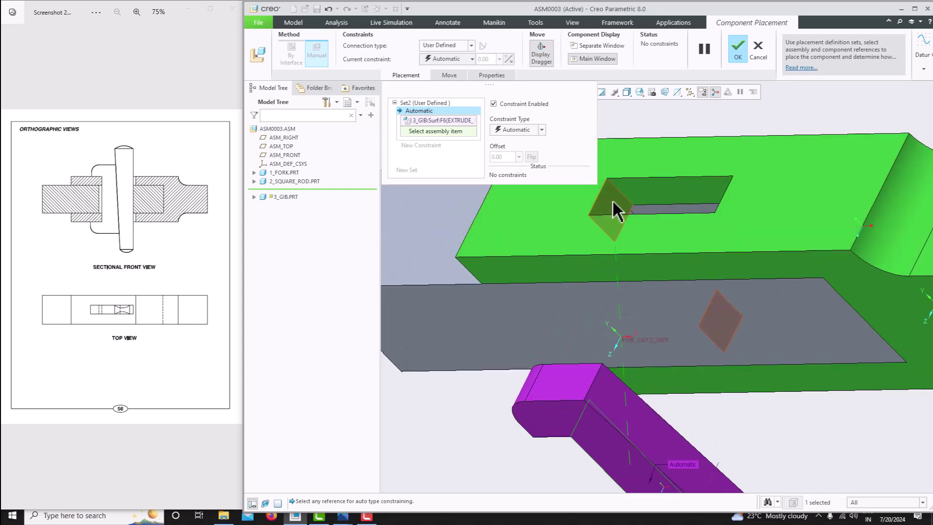
left_click(617, 210)
mouse_move(587, 221)
middle_mouse_down()
mouse_move(582, 240)
mouse_move(595, 218)
middle_mouse_up()
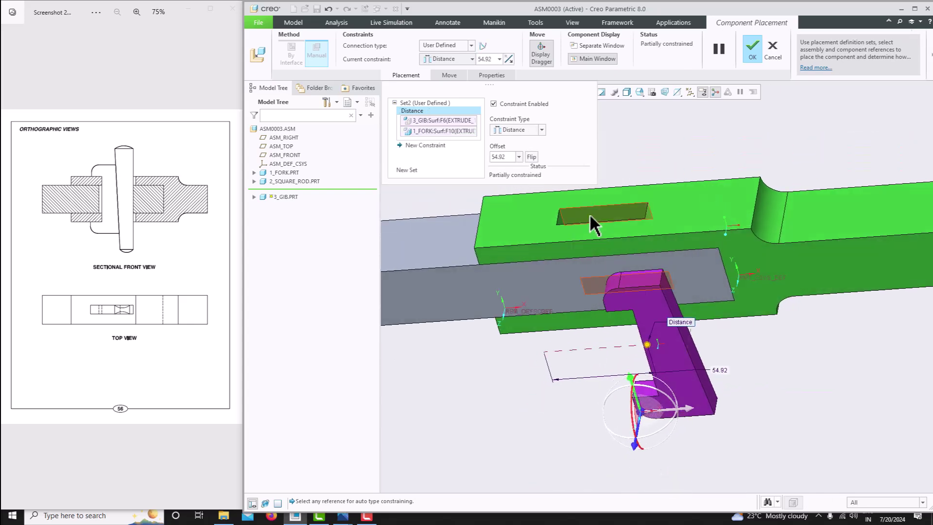
left_click(446, 59)
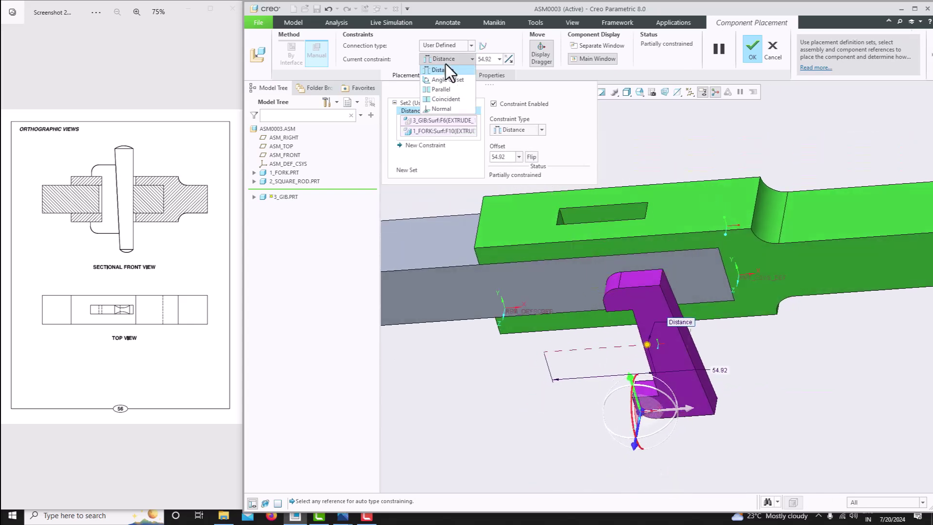
left_click(444, 101)
Constrain the gib's flat side face coincident with the long side wall of the fork's slot.
middle_click_drag(564, 253, 586, 242)
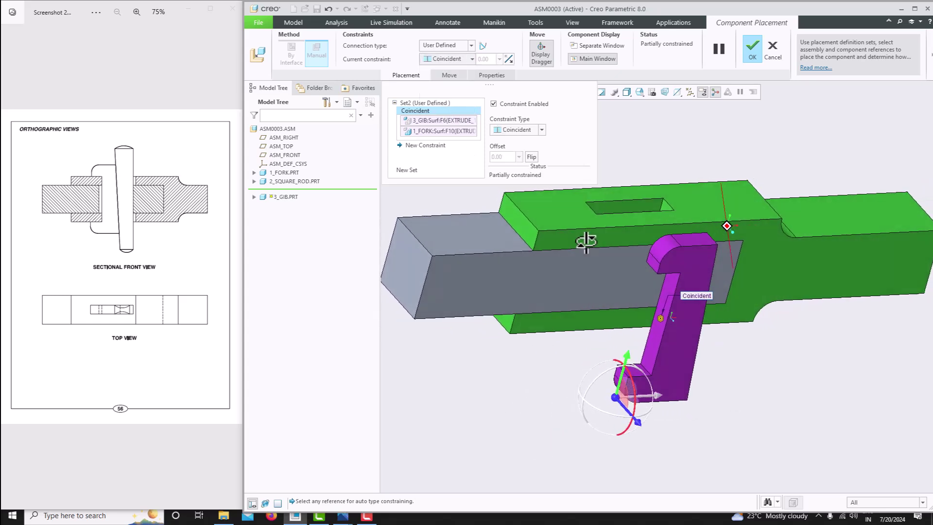
left_click(691, 325)
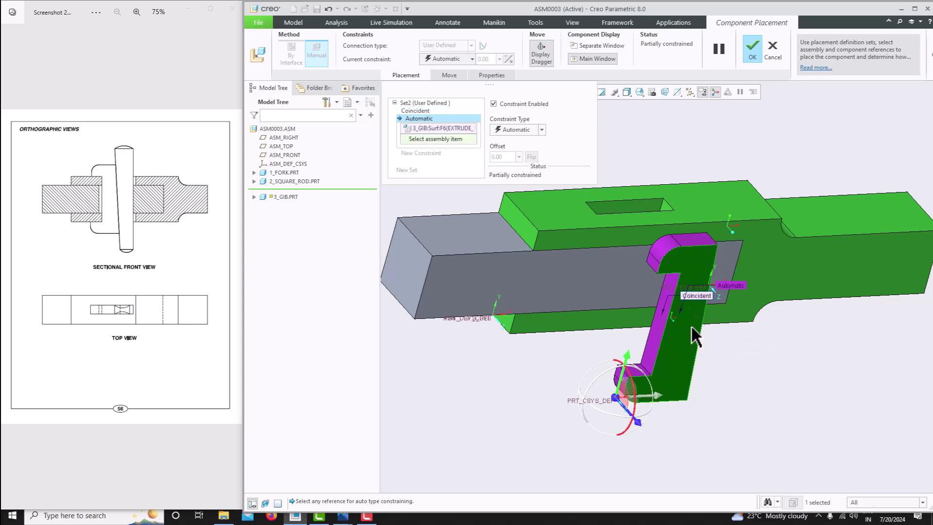
middle_click_drag(623, 261, 627, 318)
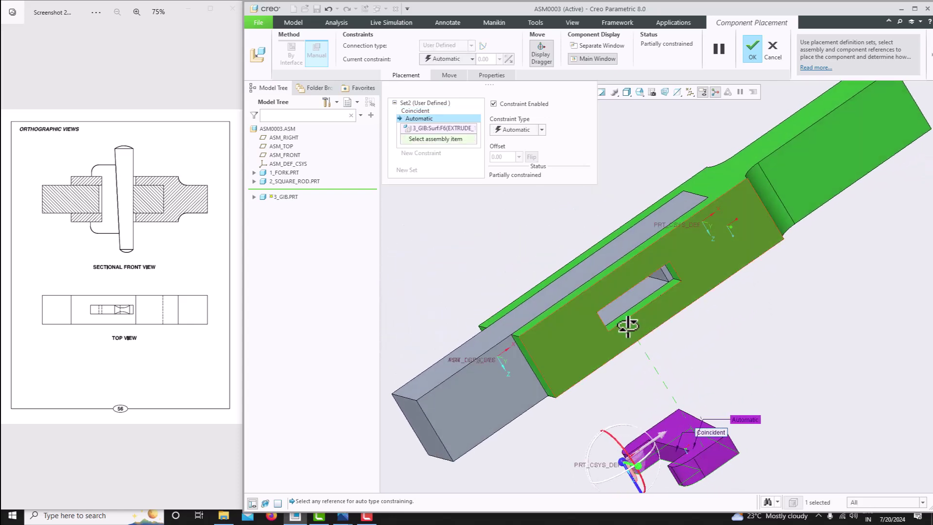
left_click(639, 323)
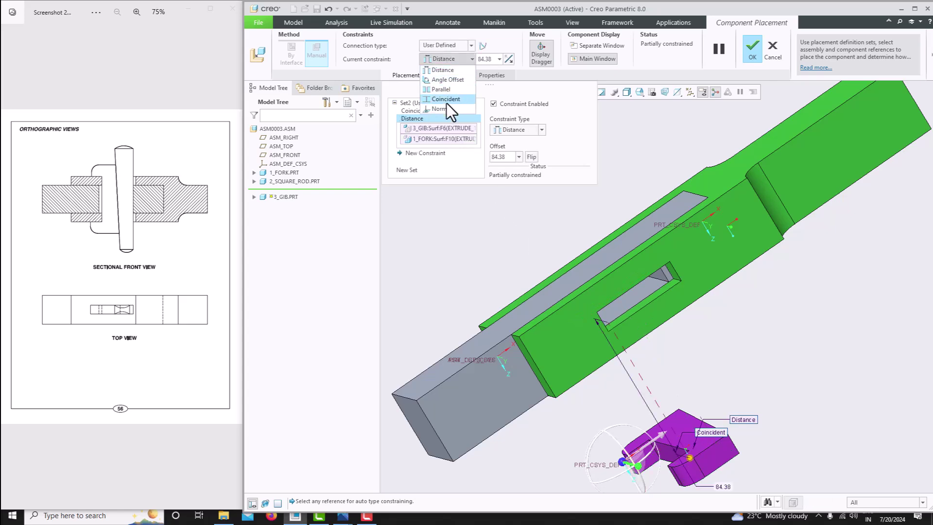
left_click(445, 99)
Constrain the underside of the gib's head coincident with the fork's outer face around the slot and accept the gib's placement.
mouse_move(558, 250)
middle_mouse_down()
mouse_move(541, 199)
mouse_move(546, 235)
mouse_move(540, 202)
mouse_move(579, 264)
mouse_move(548, 238)
middle_mouse_up()
left_click(538, 196)
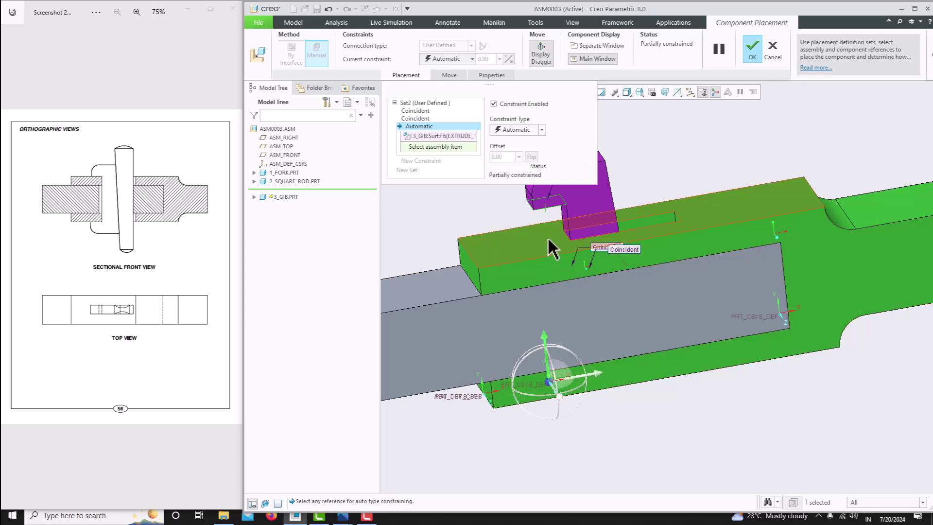
left_click(547, 237)
middle_click_drag(617, 297, 583, 292)
scroll(626, 213, "up", 3)
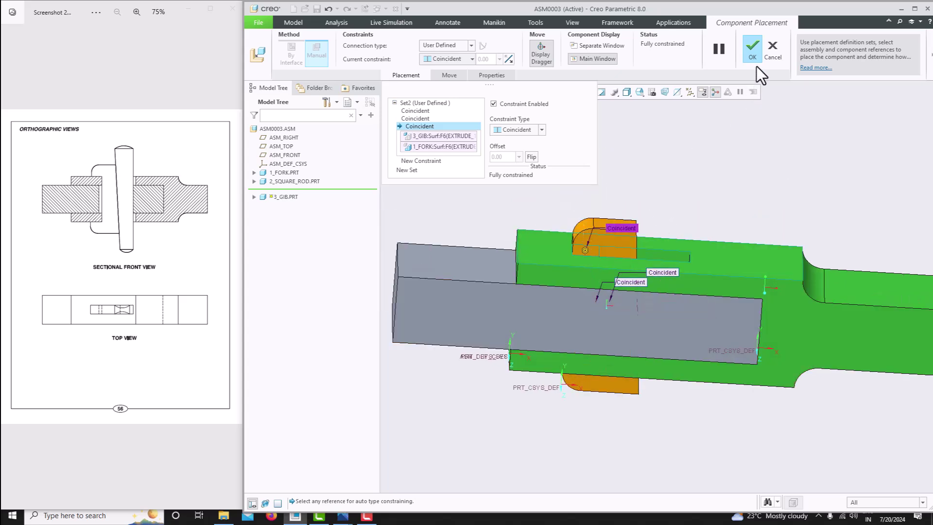
left_click(752, 50)
Insert 4_cotter.prt from the GIB_and_Cotter folder into the assembly as the fourth component.
scroll(652, 219, "down", 3)
mouse_move(652, 219)
middle_mouse_down()
mouse_move(636, 233)
mouse_move(661, 232)
mouse_move(647, 188)
mouse_move(648, 196)
middle_mouse_up()
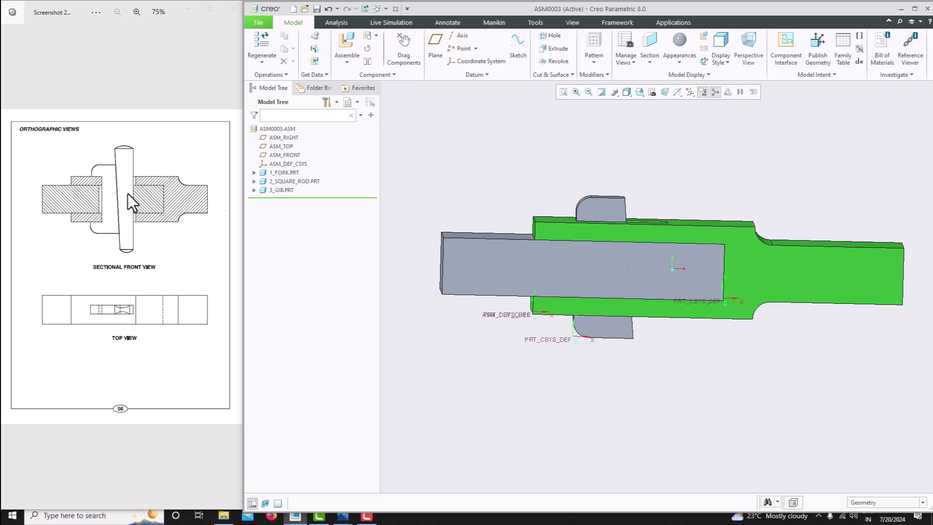
left_click(356, 62)
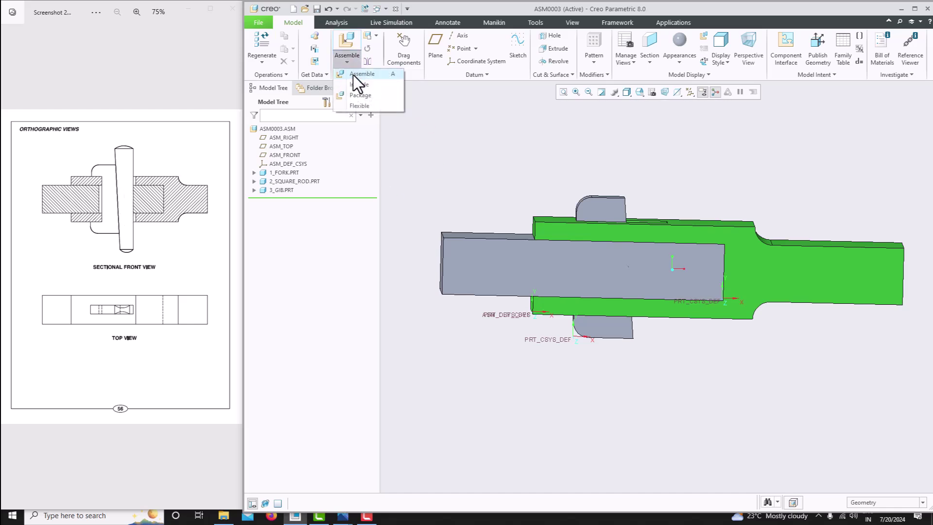
left_click(353, 75)
left_click(369, 215)
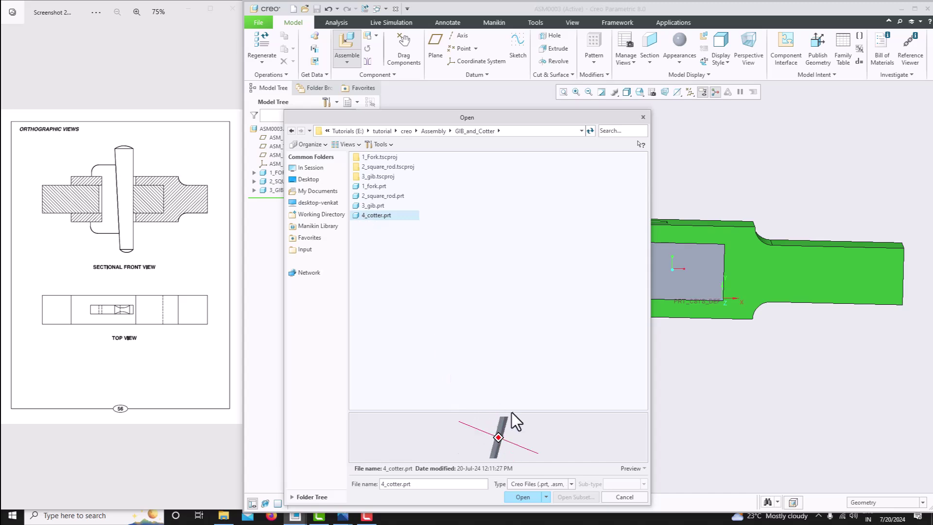
left_click(530, 497)
scroll(684, 270, "down", 3)
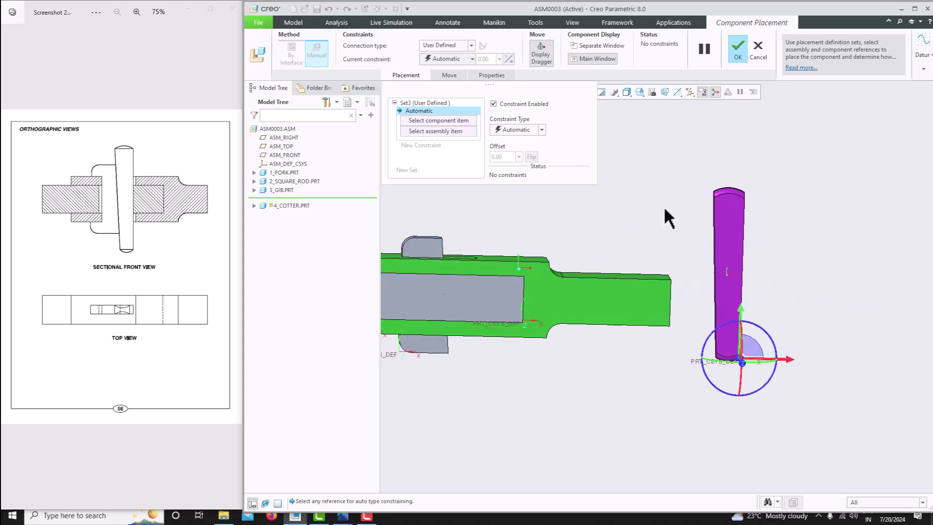
Close the unconstrained cotter's placement, leaving it packaged, and reopen its definition for editing.
middle_click(674, 190)
middle_click_drag(675, 191, 635, 223)
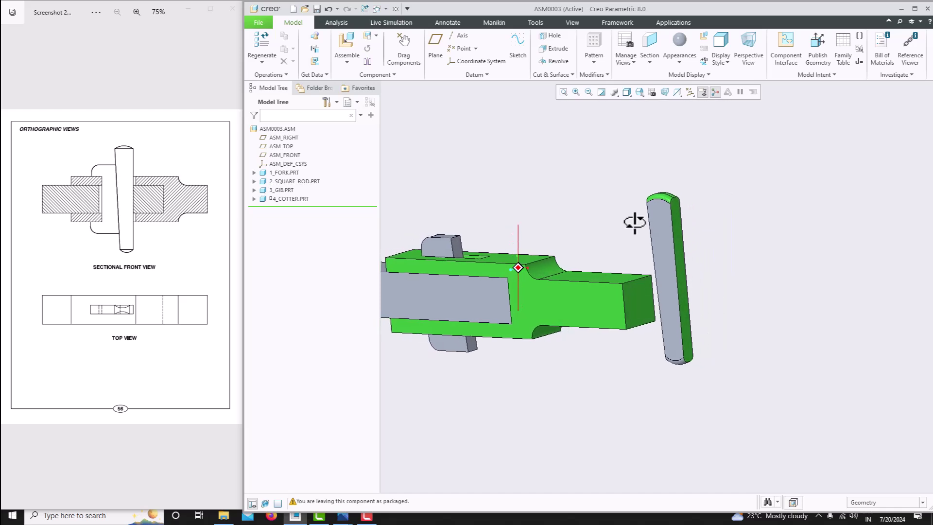
scroll(654, 187, "down", 2)
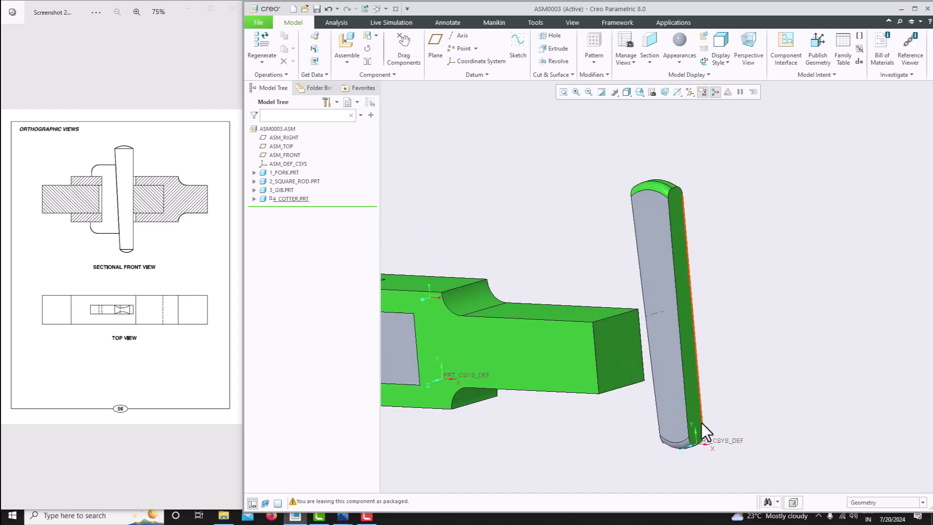
scroll(701, 424, "up", 3)
mouse_move(677, 337)
middle_mouse_down()
mouse_move(718, 343)
mouse_move(723, 313)
mouse_move(704, 313)
mouse_move(736, 312)
mouse_move(703, 357)
middle_mouse_up()
scroll(726, 323, "down", 2)
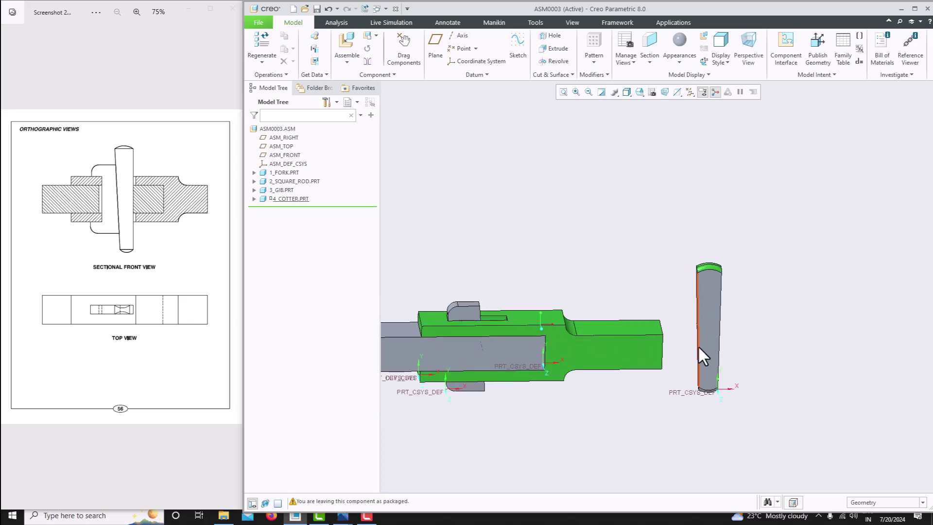
left_click(276, 199)
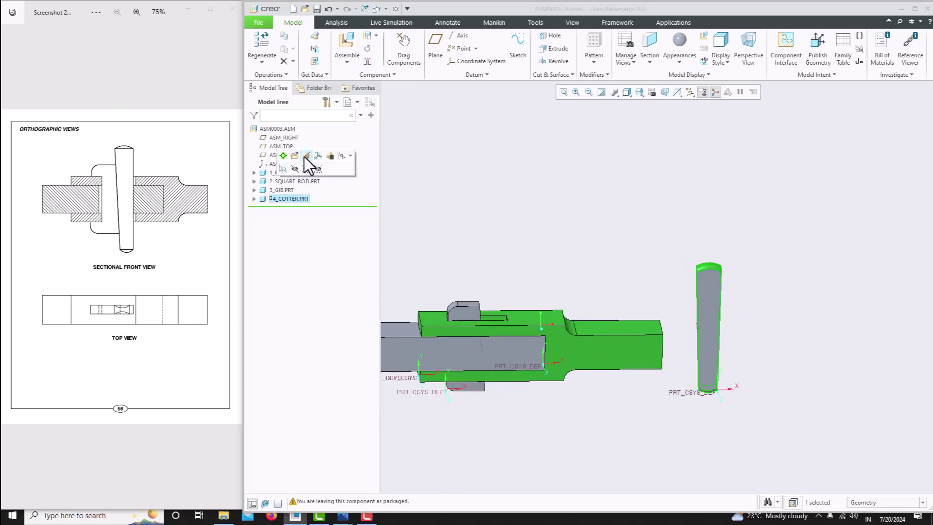
left_click(306, 156)
middle_click_drag(691, 306, 684, 304)
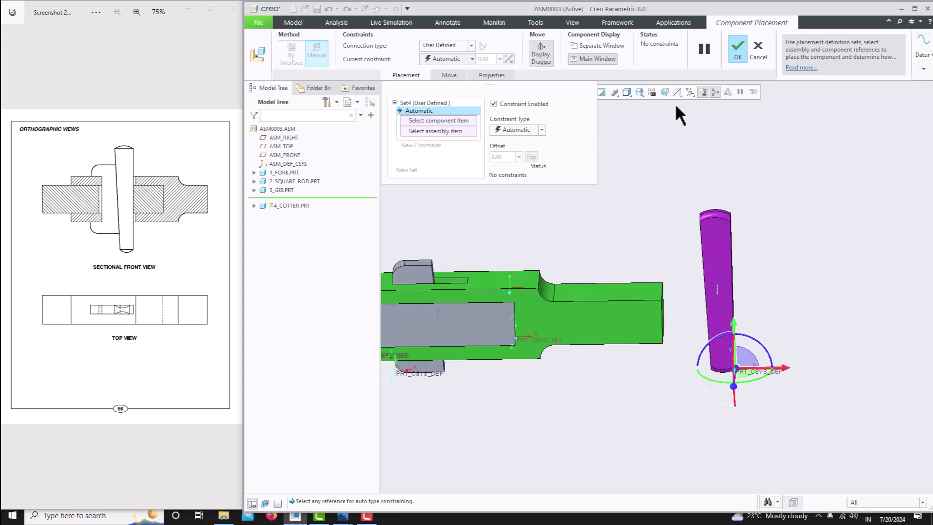
Constrain the cotter's narrow straight face coincident with the end wall of the slot in the square rod.
middle_click_drag(712, 299, 651, 313)
left_click(669, 273)
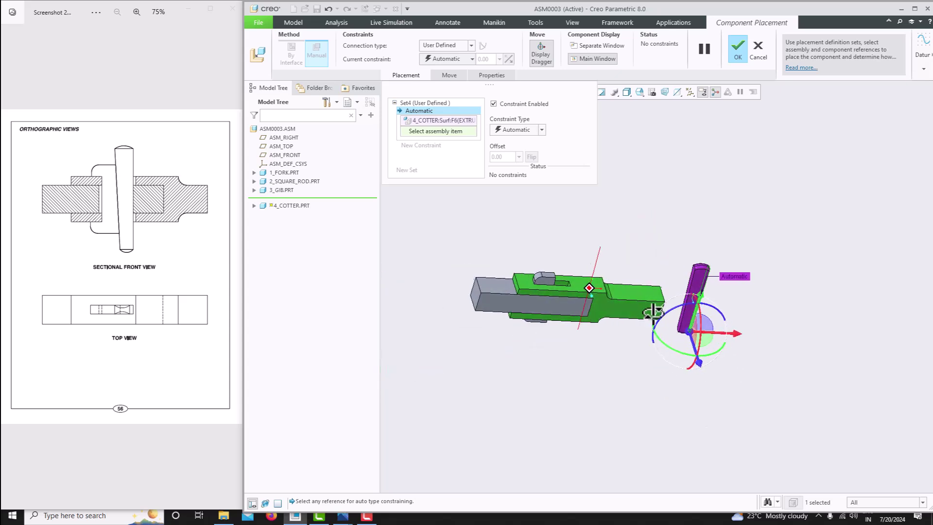
scroll(569, 298, "down", 5)
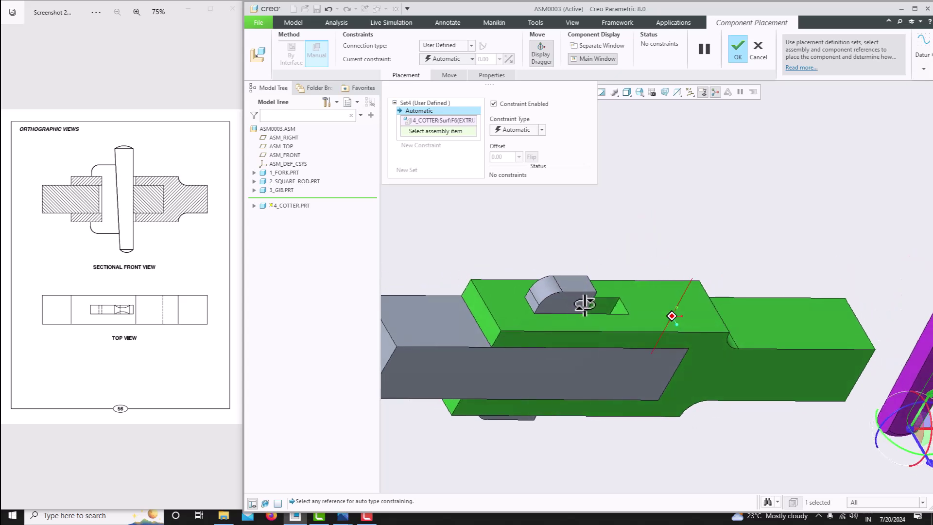
scroll(585, 304, "up", 4)
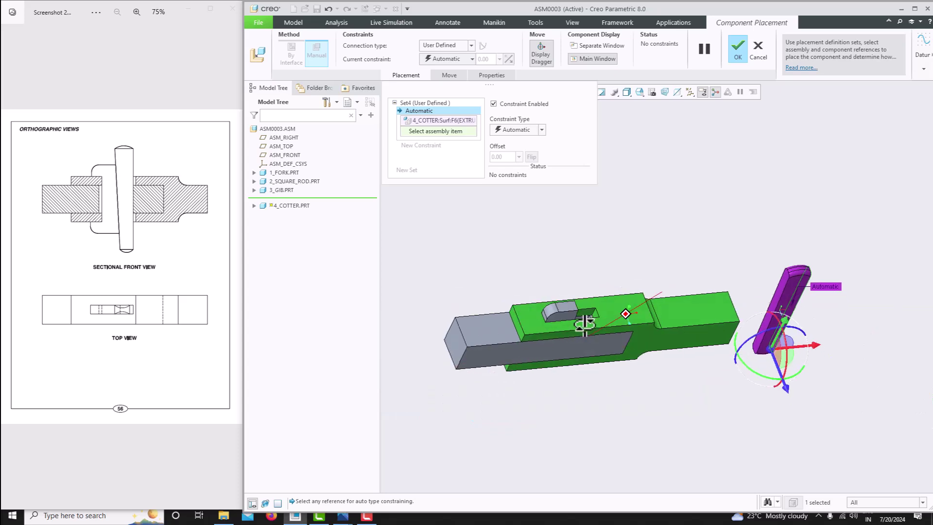
scroll(589, 340, "down", 5)
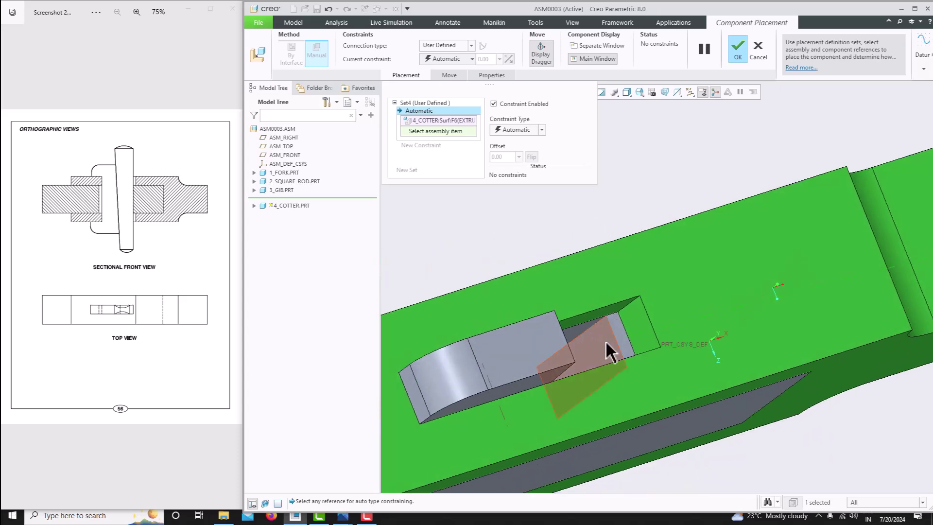
left_click(606, 340)
scroll(617, 343, "up", 5)
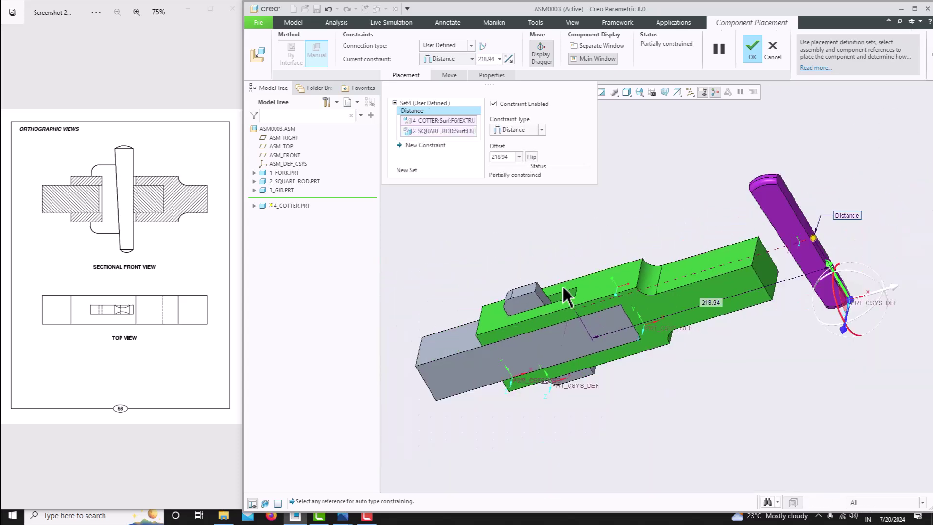
left_click(526, 130)
left_click(516, 167)
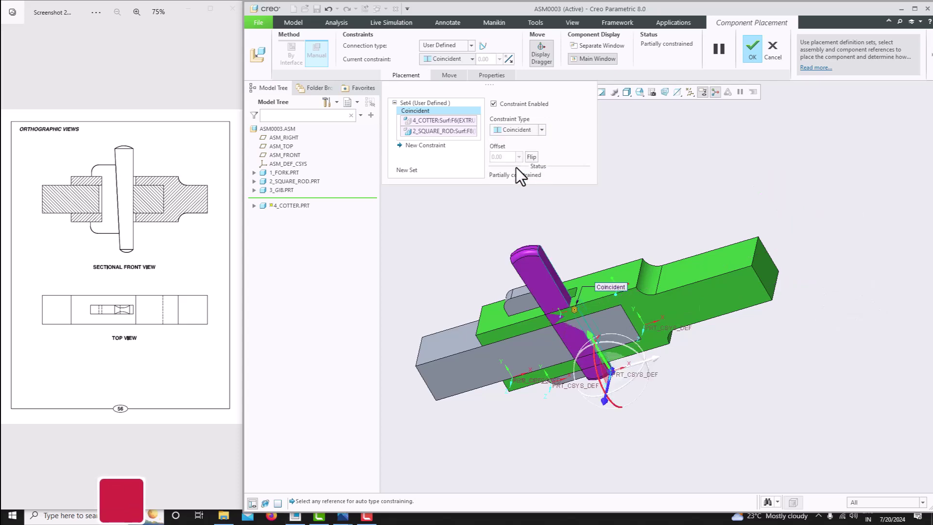
Turn off the display of datum axes, points and coordinate systems, and turn on the display of datum planes.
middle_click_drag(589, 247, 608, 232)
middle_click_drag(608, 266, 584, 268)
left_click(690, 92)
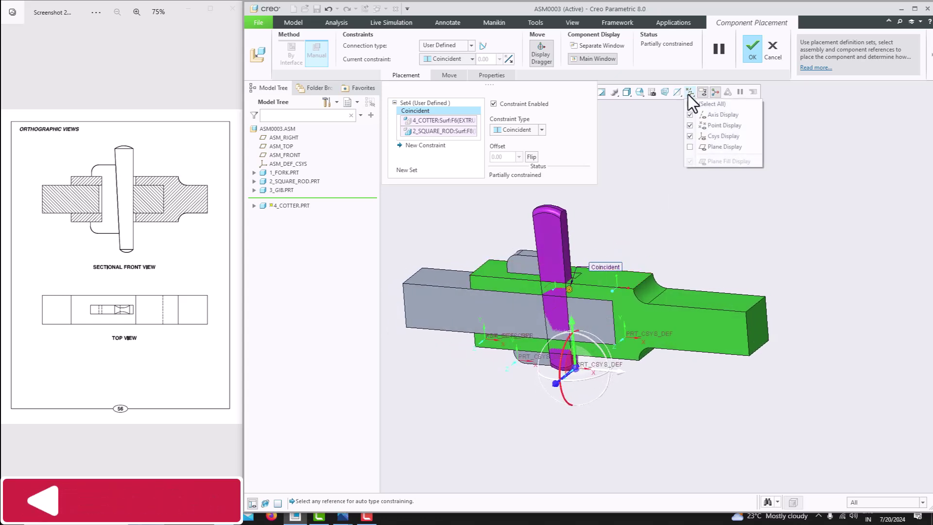
left_click(689, 114)
left_click(689, 125)
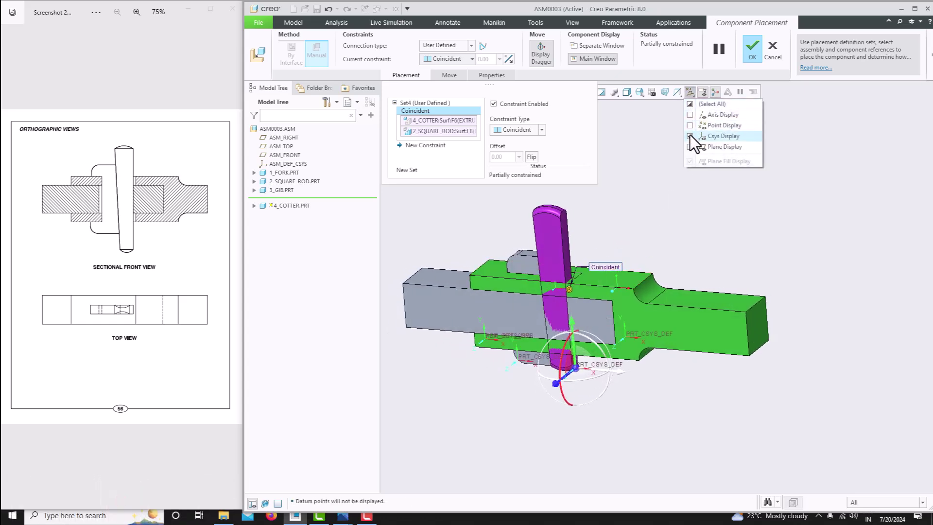
left_click(690, 147)
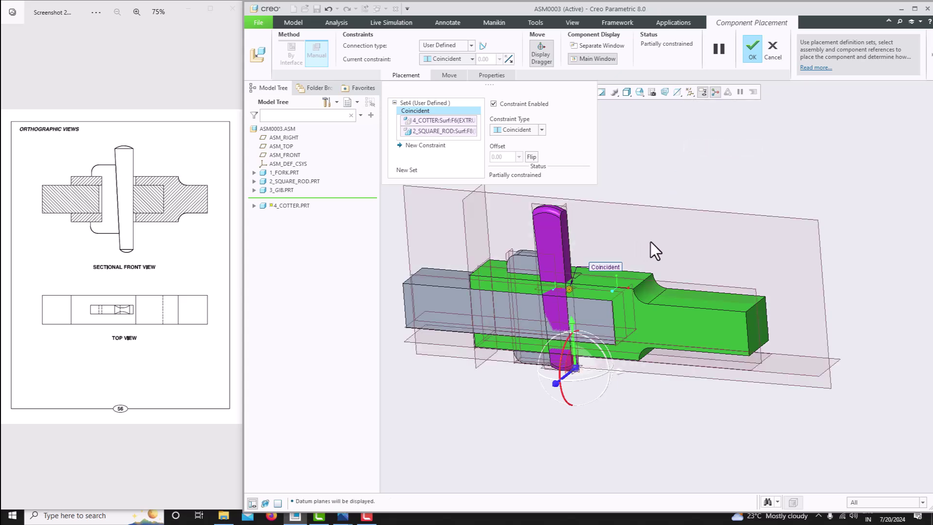
Accept the partially constrained cotter and reopen its placement definition for editing.
middle_click(651, 242)
left_click(294, 199)
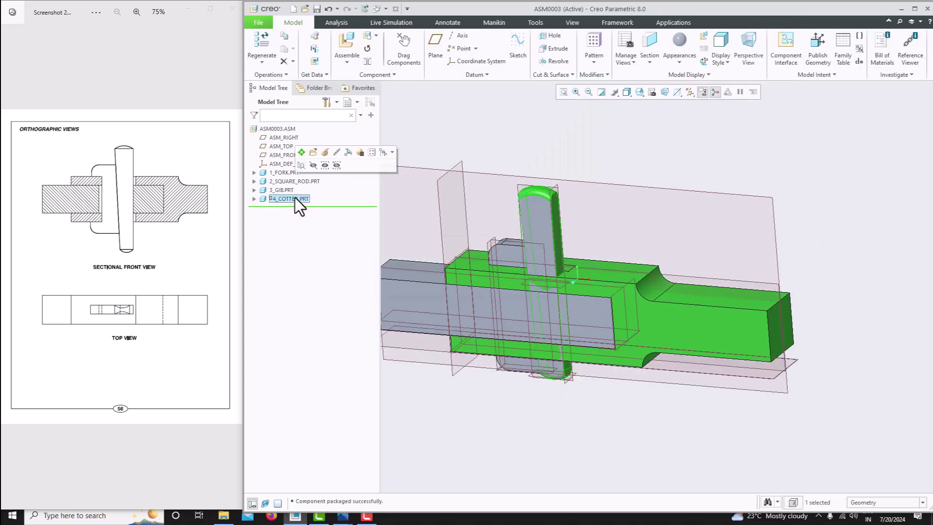
left_click(329, 153)
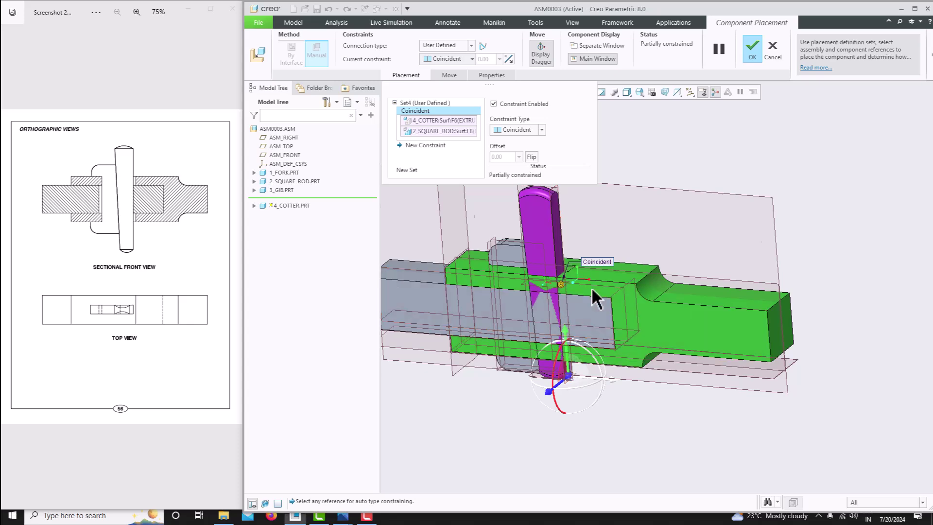
Constrain the cotter's horizontal datum plane DTM1 coincident with the upper face of the square rod.
scroll(562, 334, "down", 3)
scroll(558, 329, "up", 3)
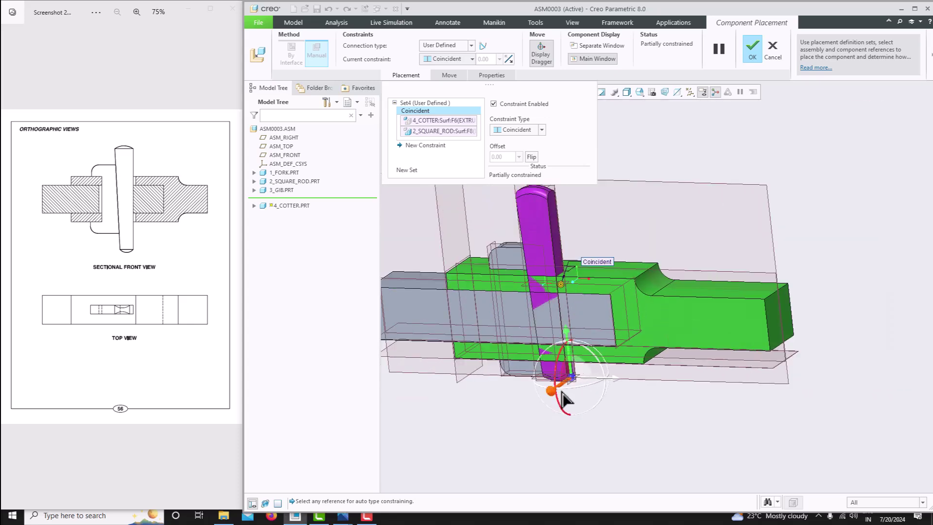
scroll(554, 384, "down", 5)
scroll(548, 381, "down", 1)
scroll(544, 376, "up", 5)
middle_click_drag(544, 376, 535, 274)
scroll(560, 254, "down", 3)
scroll(602, 260, "down", 3)
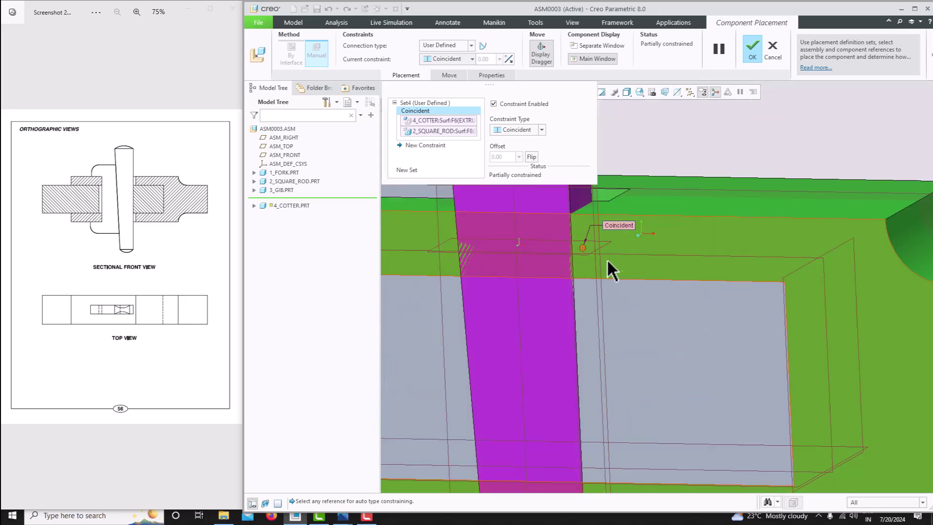
left_click(608, 244)
middle_click_drag(607, 244, 610, 311)
scroll(631, 296, "up", 3)
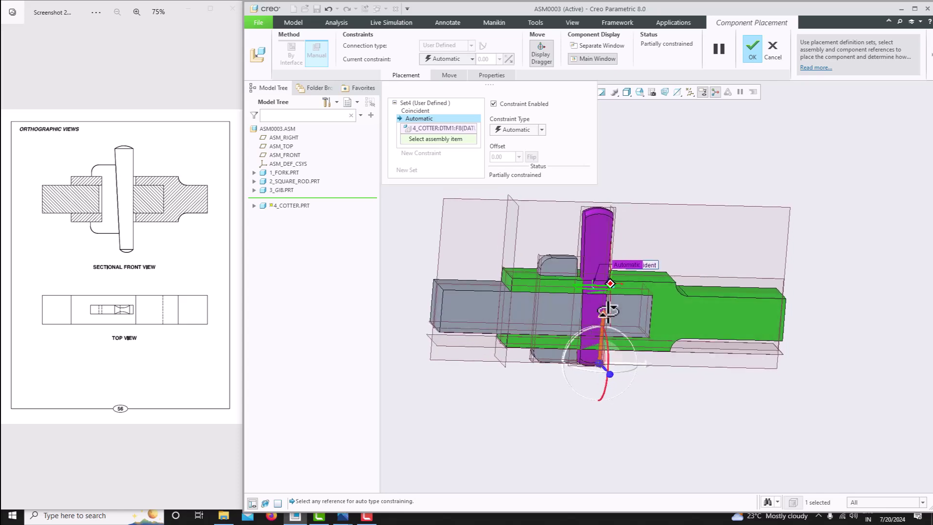
left_click(481, 289)
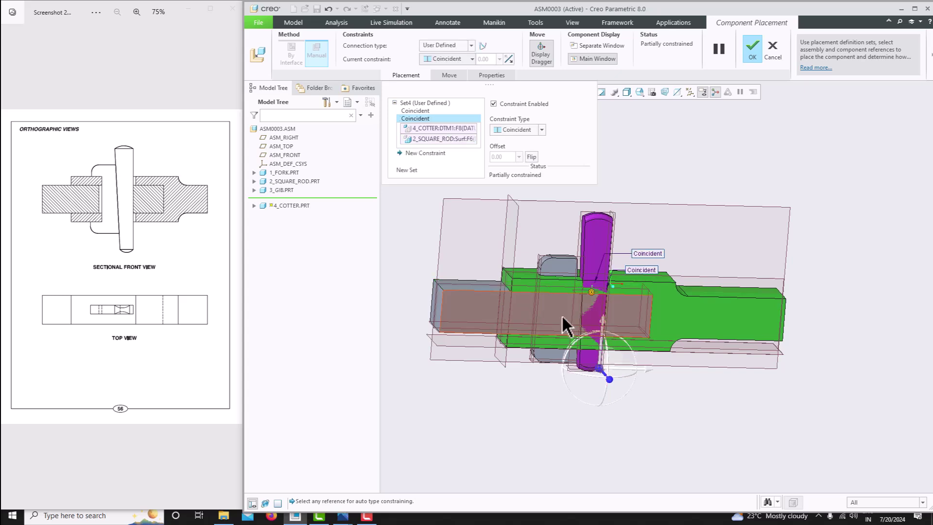
scroll(591, 307, "up", 2)
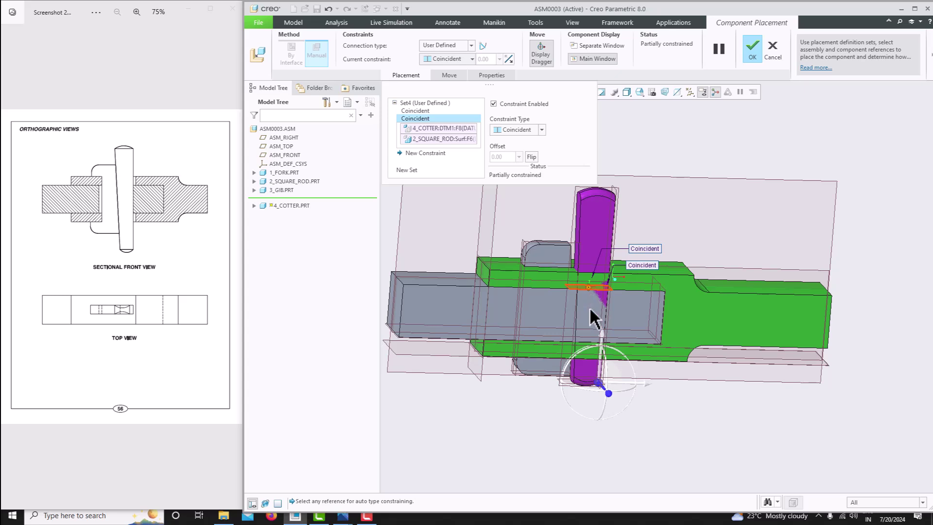
Change the constraint between the cotter's DTM1 plane and the square rod's upper face to Distance with an offset of 38/2.
scroll(544, 237, "up", 2)
left_click(450, 59)
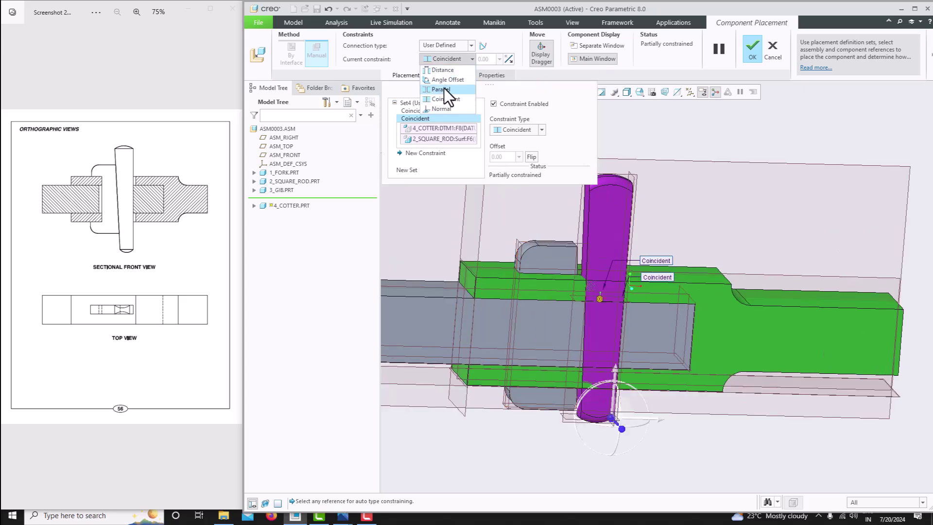
left_click_drag(601, 297, 600, 335)
middle_click_drag(384, 340, 557, 338, "shift")
left_click(125, 305)
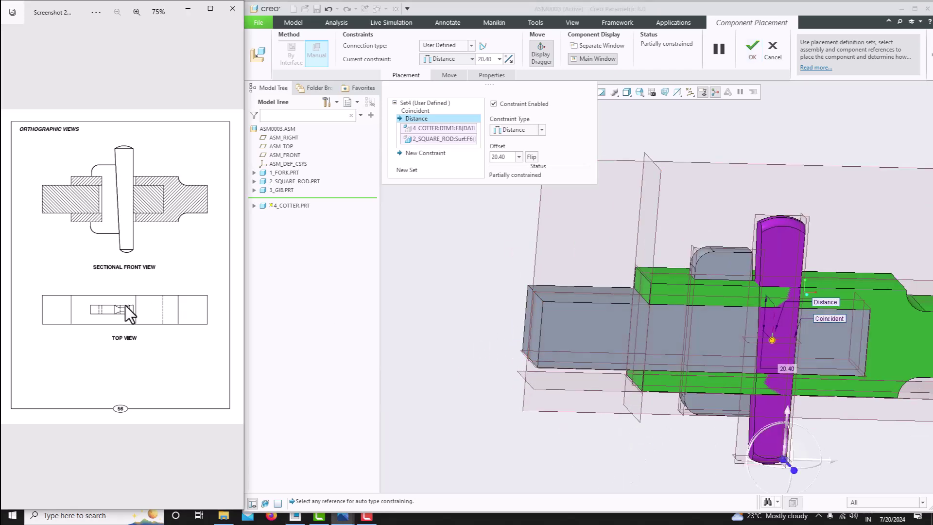
scroll(125, 306, "down", 1)
scroll(117, 337, "up", 2)
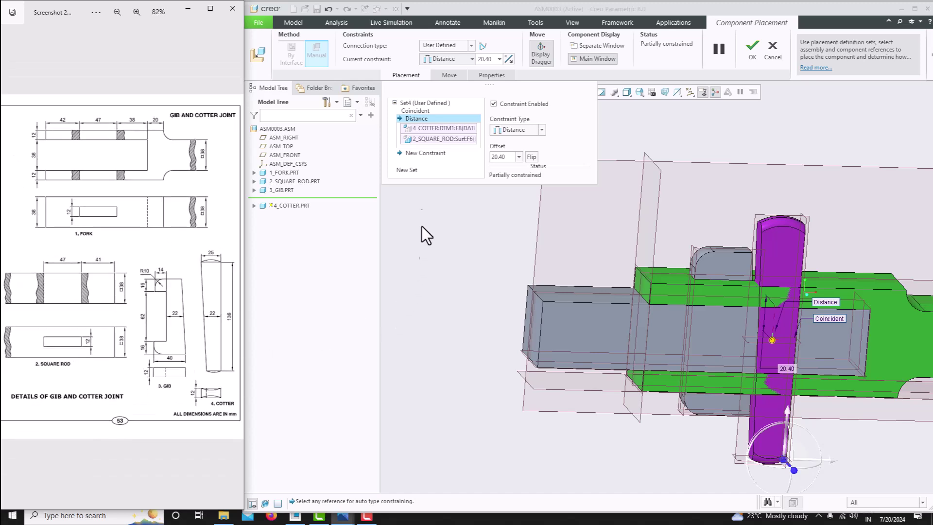
double_click(490, 58)
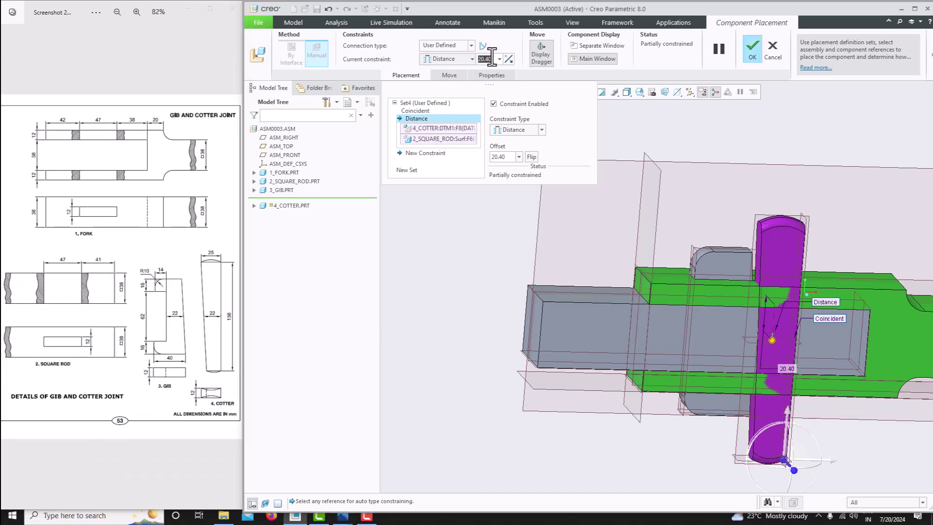
type("38/2")
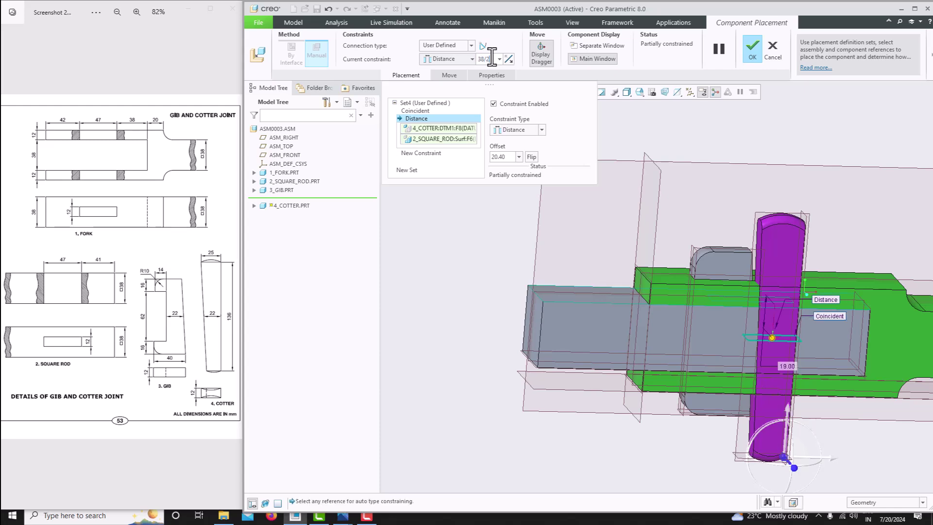
Add a constraint making the cotter's flat side face coincident with the side wall of the slot in the square rod.
scroll(614, 287, "down", 3)
scroll(695, 301, "up", 2)
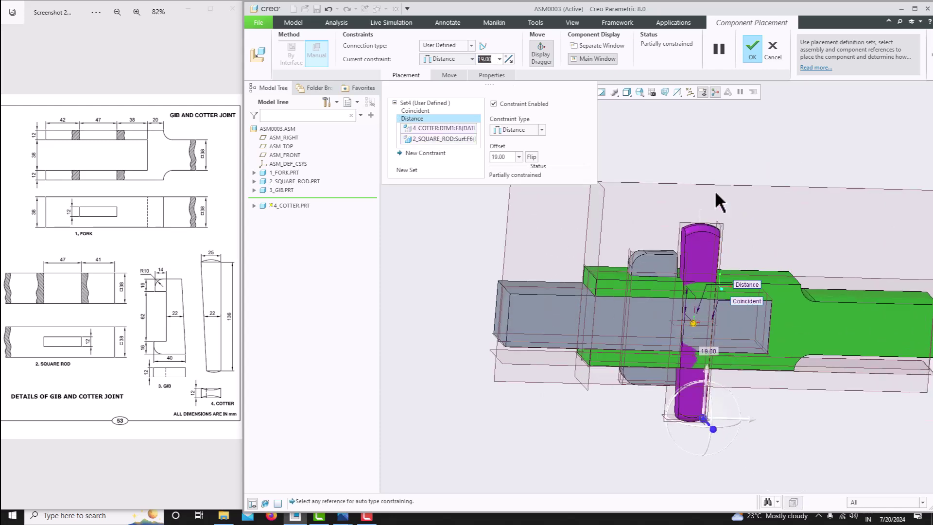
middle_click_drag(698, 250, 624, 315)
scroll(690, 294, "up", 2)
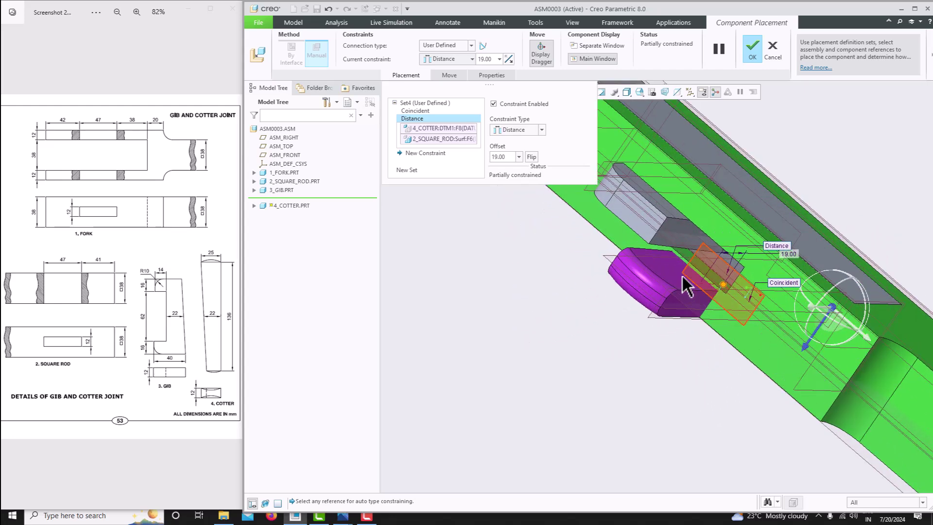
mouse_move(674, 284)
middle_mouse_down()
mouse_move(699, 284)
mouse_move(687, 277)
mouse_move(695, 272)
mouse_move(680, 281)
mouse_move(695, 267)
mouse_move(685, 290)
middle_mouse_up()
left_click(705, 287)
middle_click_drag(729, 271, 739, 274)
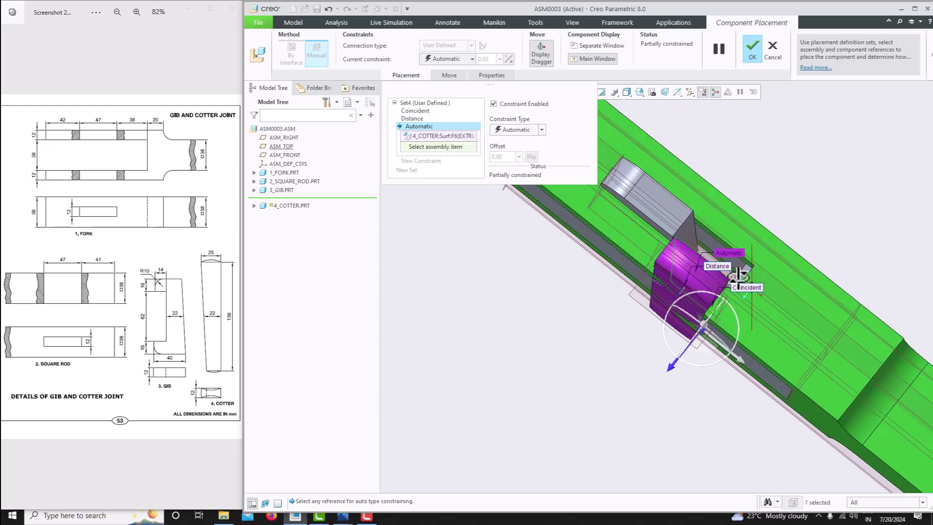
left_click(713, 247)
middle_click_drag(712, 245, 711, 220)
scroll(615, 263, "down", 3)
middle_click_drag(614, 263, 629, 297)
Compare the cotter's placement with the sectional front view in the orthographic drawing.
left_click(130, 319)
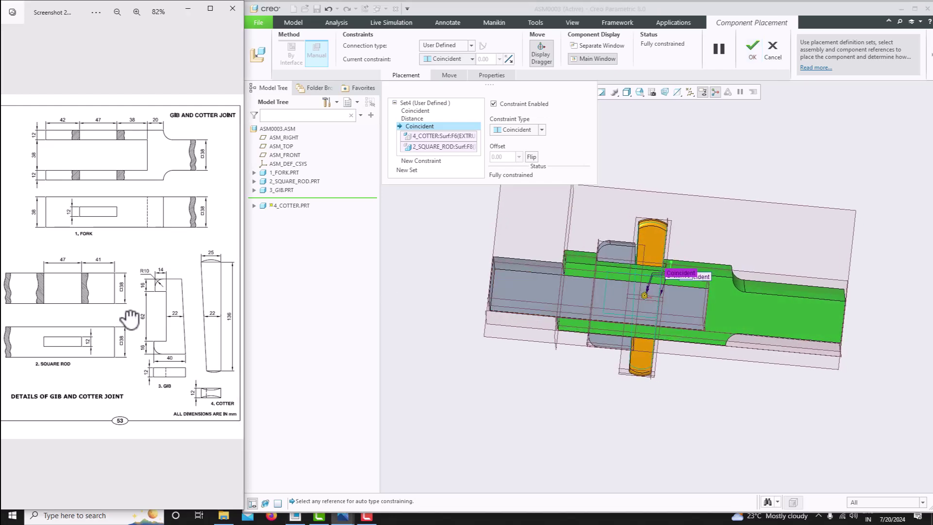
scroll(131, 319, "right", 1)
scroll(130, 319, "down", 3)
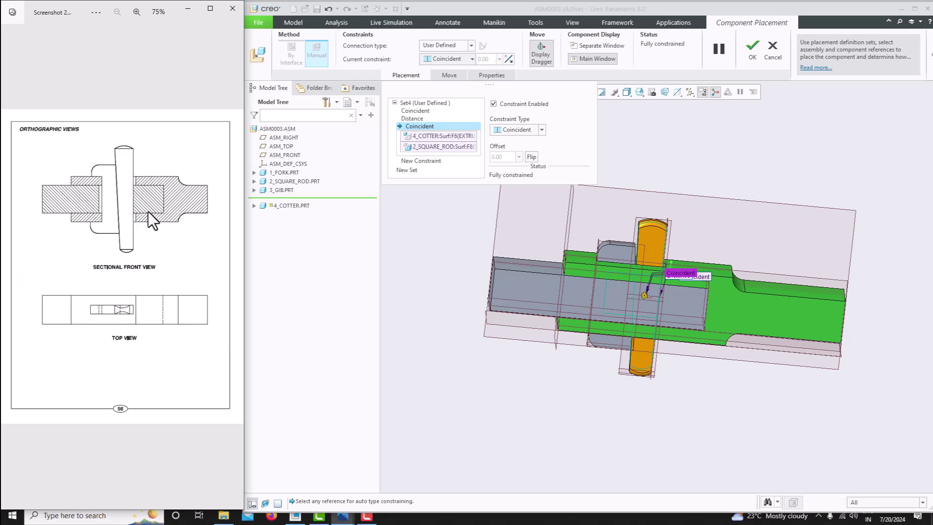
scroll(148, 226, "up", 5)
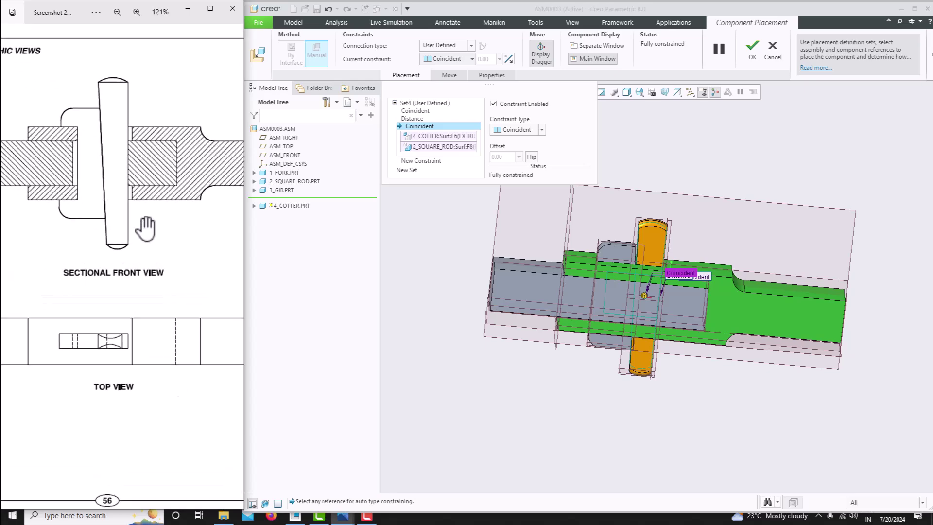
scroll(613, 341, "up", 3)
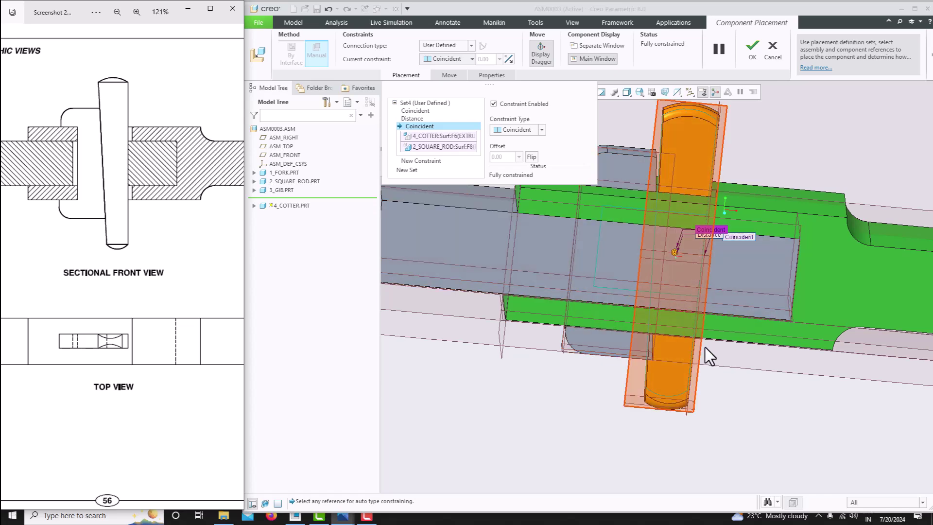
Review the cotter's distance constraint to the square rod and accept the component placement.
left_click(424, 119)
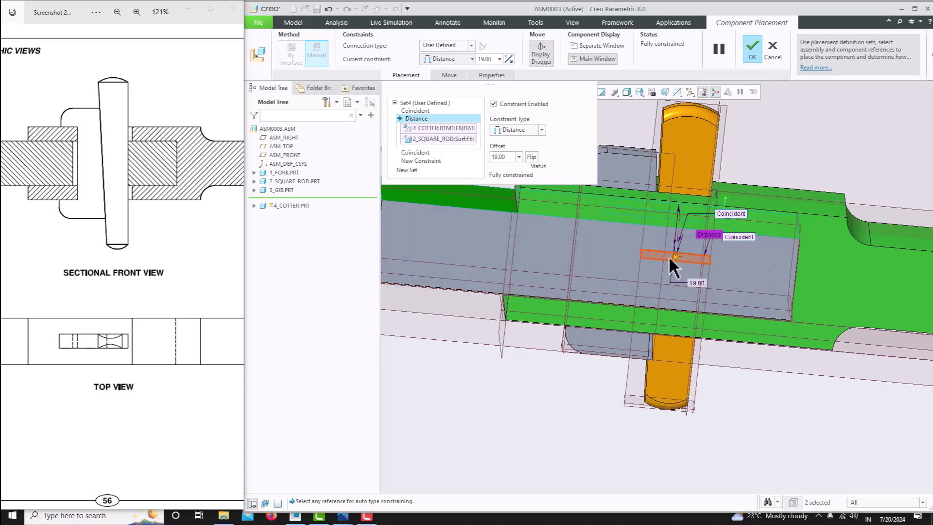
mouse_move(672, 255)
left_mouse_down()
mouse_move(679, 232)
mouse_move(678, 293)
mouse_move(668, 303)
mouse_move(677, 270)
left_mouse_up()
mouse_move(678, 273)
middle_mouse_down()
mouse_move(658, 273)
mouse_move(678, 271)
mouse_move(662, 250)
mouse_move(672, 245)
mouse_move(665, 227)
mouse_move(658, 238)
mouse_move(670, 285)
mouse_move(662, 358)
mouse_move(673, 285)
mouse_move(687, 282)
mouse_move(646, 281)
mouse_move(698, 293)
mouse_move(656, 289)
mouse_move(665, 332)
mouse_move(656, 318)
mouse_move(672, 267)
mouse_move(691, 273)
mouse_move(665, 283)
mouse_move(649, 233)
mouse_move(670, 267)
mouse_move(671, 294)
mouse_move(671, 283)
mouse_move(677, 287)
mouse_move(649, 264)
mouse_move(656, 250)
mouse_move(665, 266)
mouse_move(646, 271)
mouse_move(671, 272)
mouse_move(634, 271)
mouse_move(675, 281)
middle_mouse_up()
middle_click(684, 285)
scroll(658, 278, "down", 2)
scroll(663, 286, "up", 2)
right_click(664, 275)
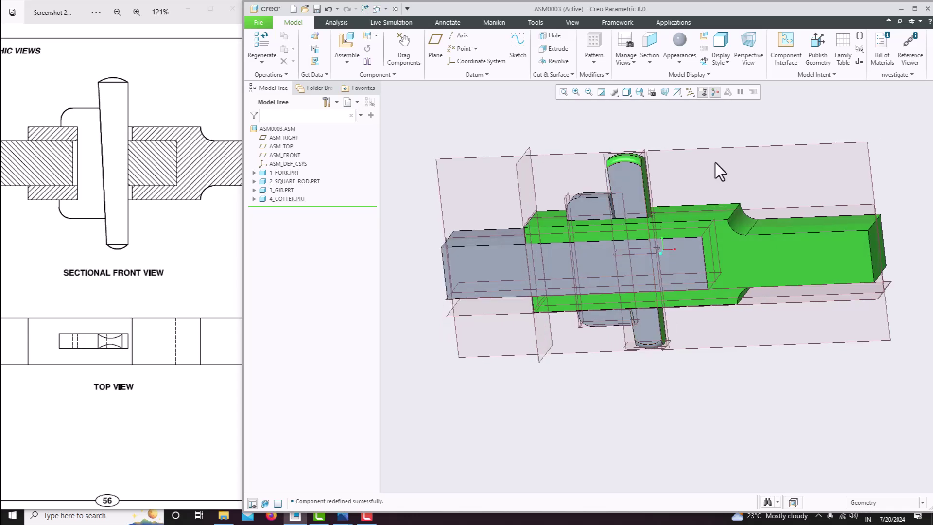
Turn off the display of all datum features in the assembly.
left_click(692, 94)
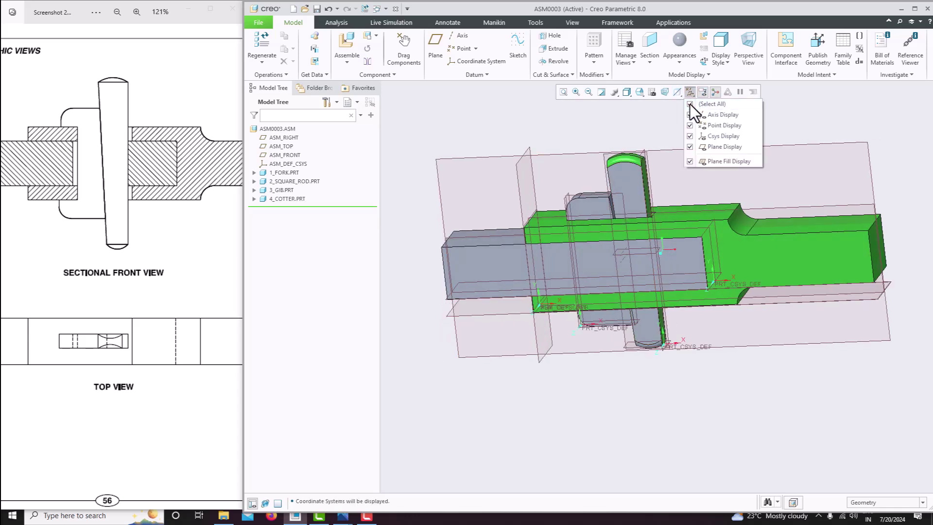
left_click(690, 104)
middle_click_drag(673, 150, 696, 154)
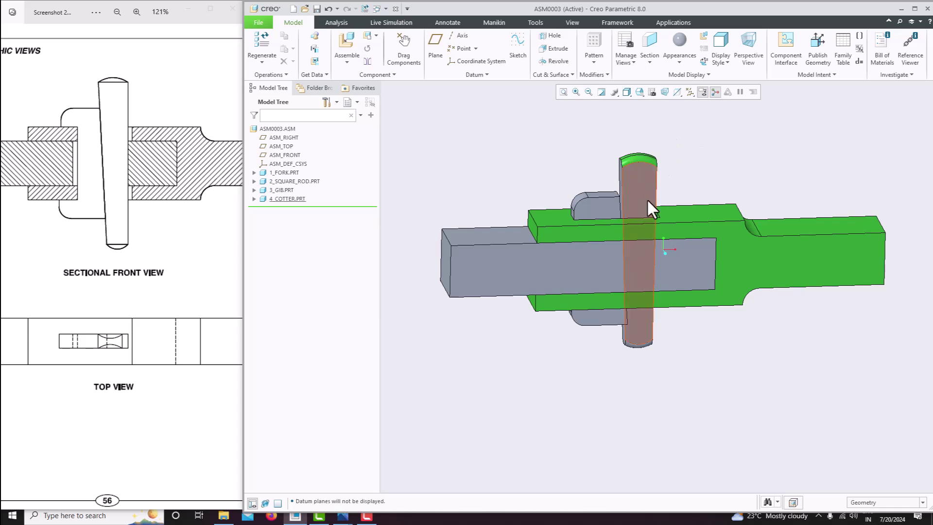
Create a planar section through the joint on the lengthwise vertical datum plane, showing datum planes for the selection and hiding them again.
left_click(651, 61)
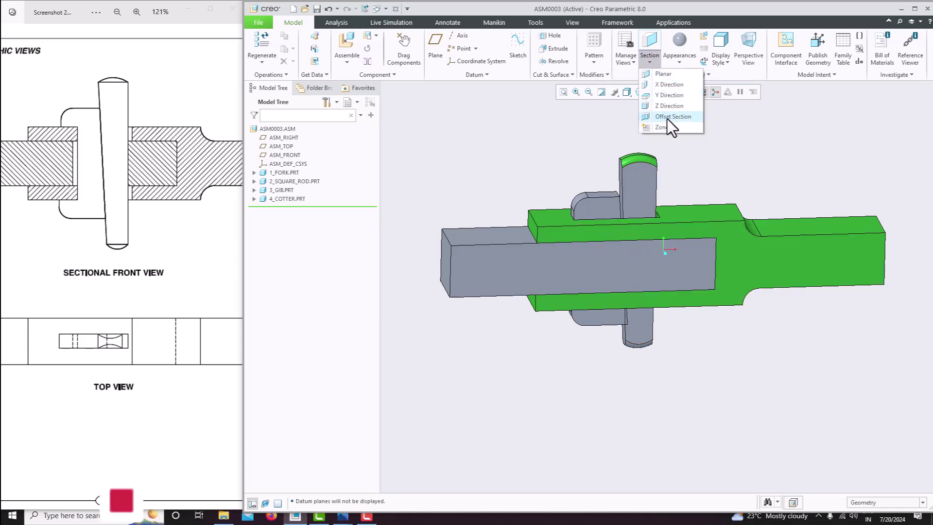
left_click(662, 74)
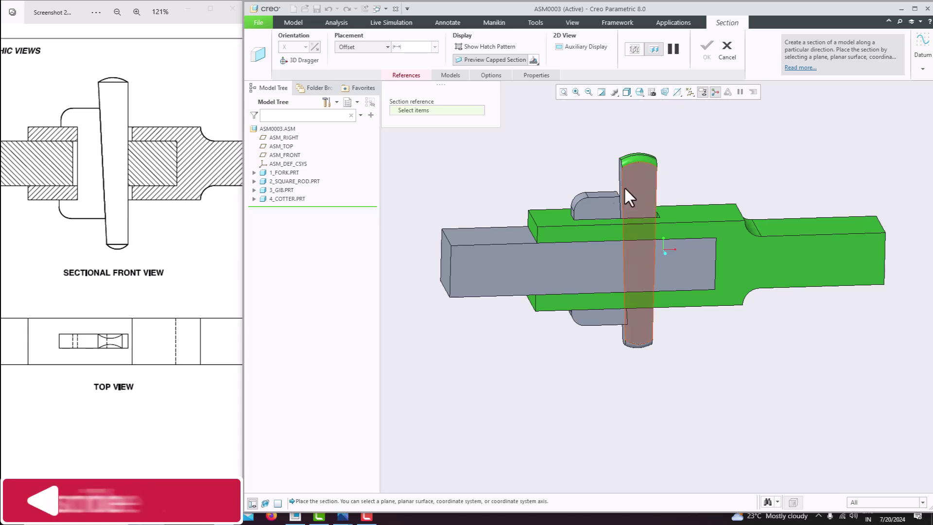
left_click(690, 91)
left_click(691, 147)
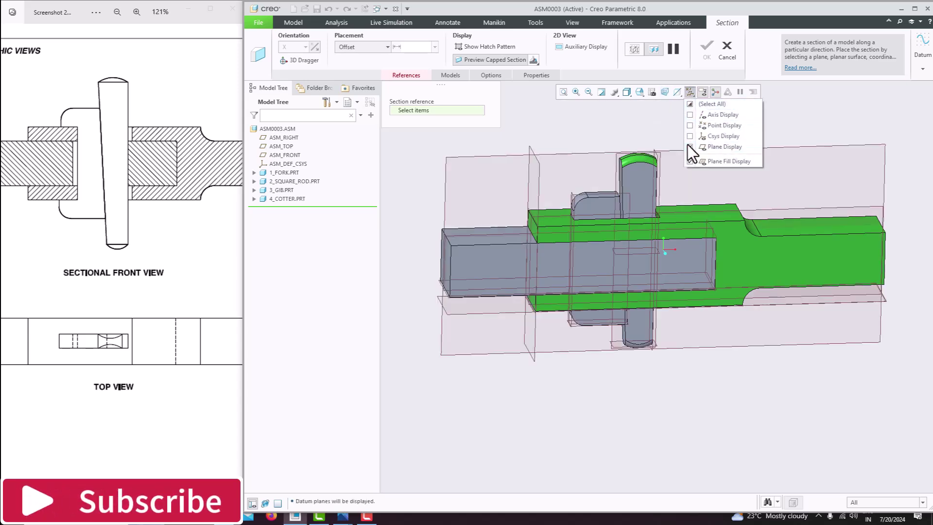
left_click(795, 149)
left_click(703, 52)
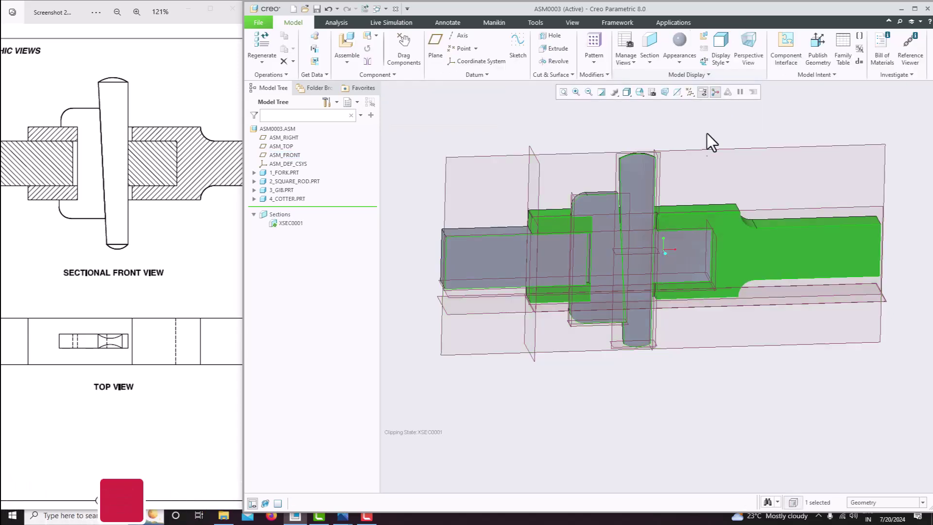
left_click(690, 92)
left_click(692, 146)
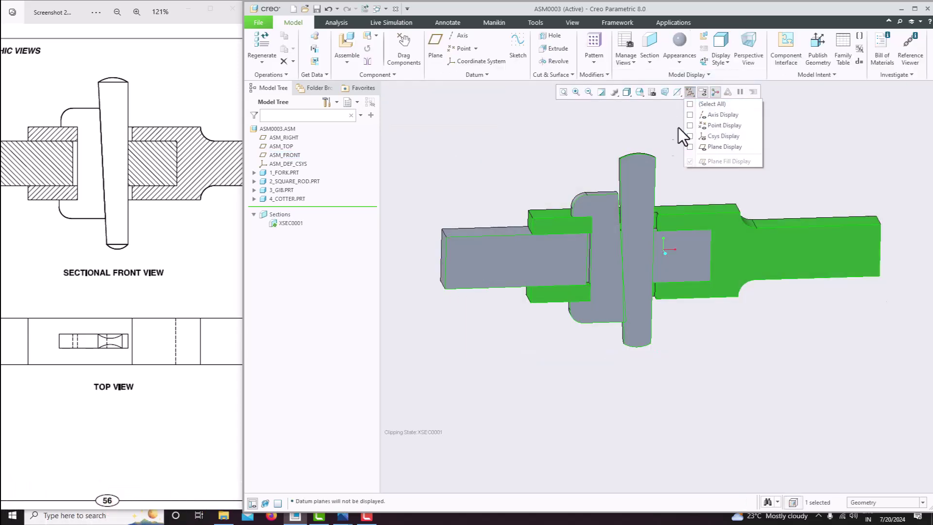
Examine the sectioned assembly from several angles, checking how the gib and cotter fit in the slots against the sectional front view.
middle_click_drag(674, 189, 658, 170)
scroll(618, 277, "up", 5)
middle_click_drag(619, 277, 644, 235)
scroll(625, 262, "down", 3)
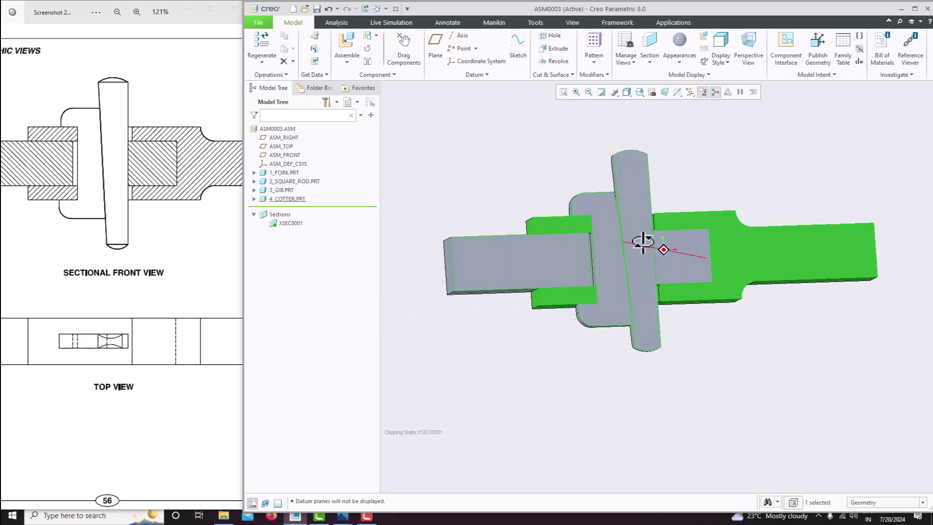
scroll(643, 313, "up", 3)
middle_click_drag(644, 313, 594, 267)
scroll(633, 318, "down", 4)
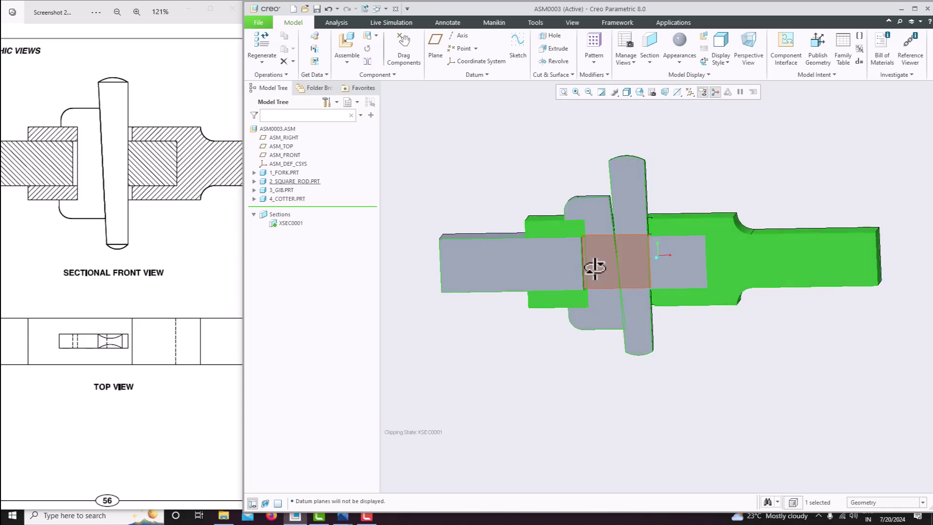
scroll(750, 380, "up", 2)
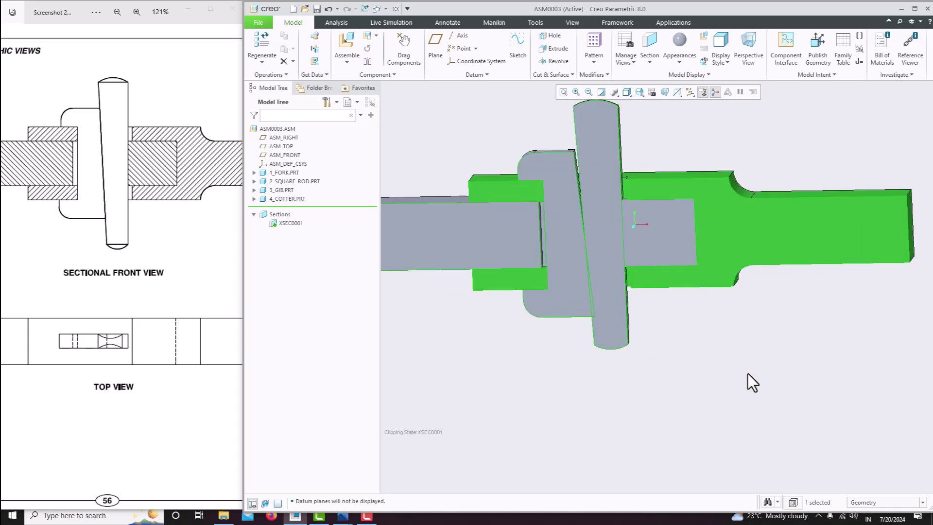
scroll(748, 374, "down", 3)
scroll(633, 340, "up", 2)
middle_click_drag(634, 340, 621, 333)
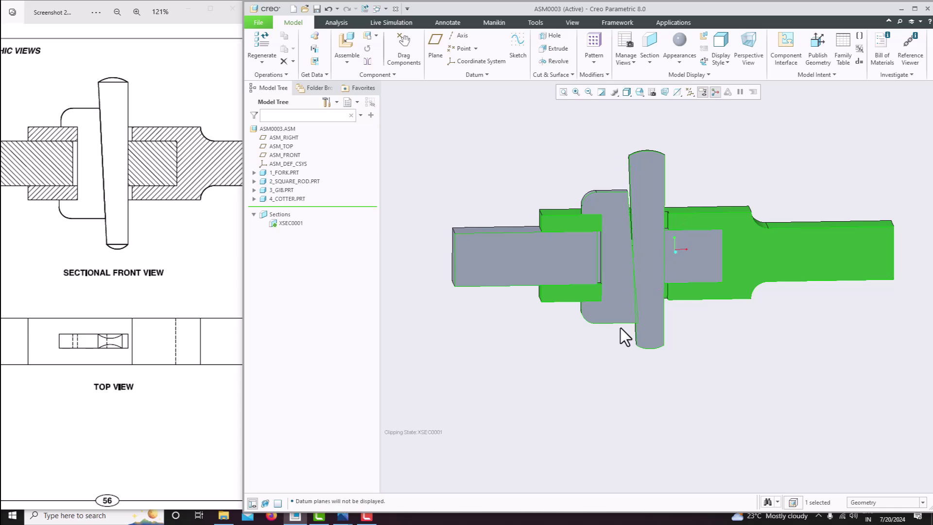